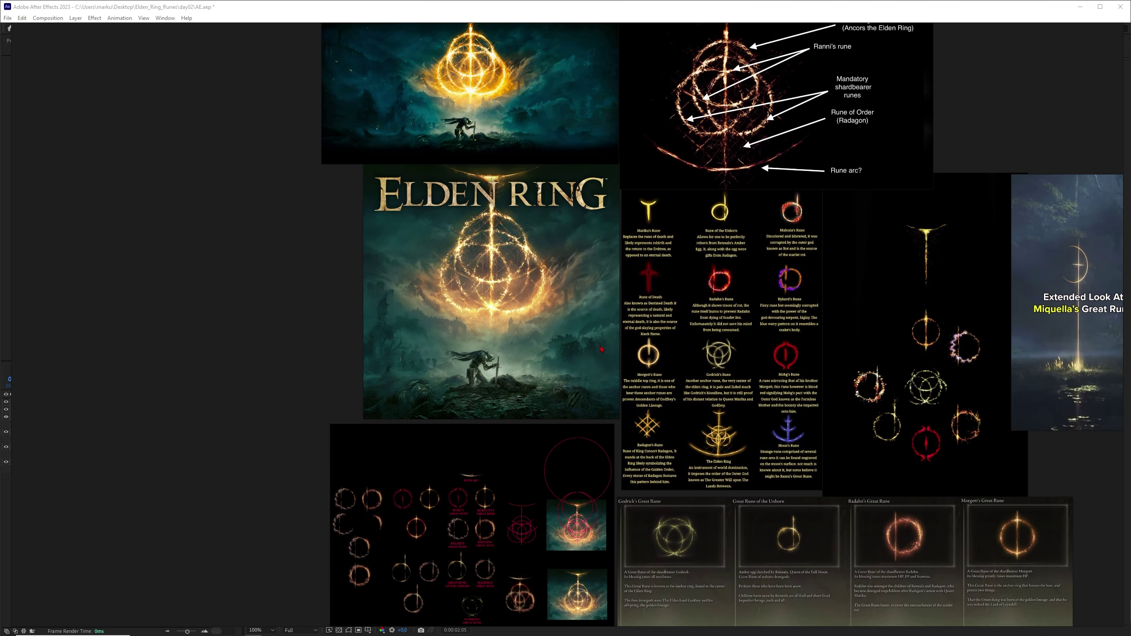
Examine the Elden Ring cover art and Radahn's and Morgott's Great Rune cards on the reference board
{"action": "scroll", "coordinate": [488, 239], "scroll_direction": "up", "scroll_amount": 4}
{"action": "middle_click_drag", "start_coordinate": [434, 294], "coordinate": [525, 357]}
{"action": "scroll", "coordinate": [491, 276], "scroll_direction": "up", "scroll_amount": 1}
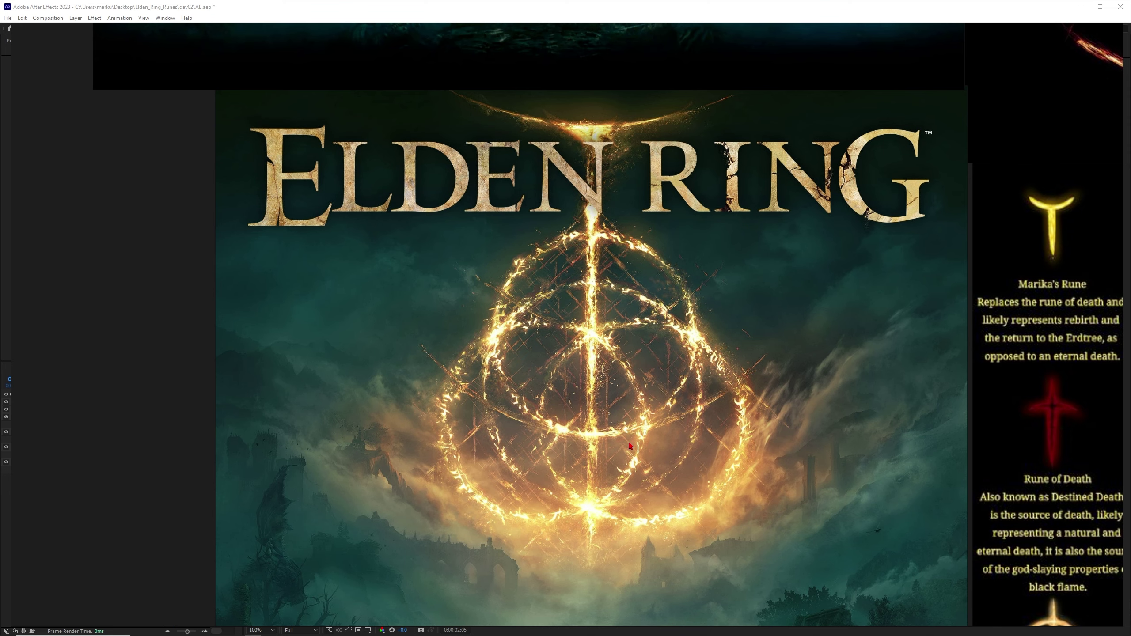
{"action": "scroll", "coordinate": [629, 443], "scroll_direction": "down", "scroll_amount": 2}
{"action": "middle_click_drag", "start_coordinate": [737, 502], "coordinate": [305, 47]}
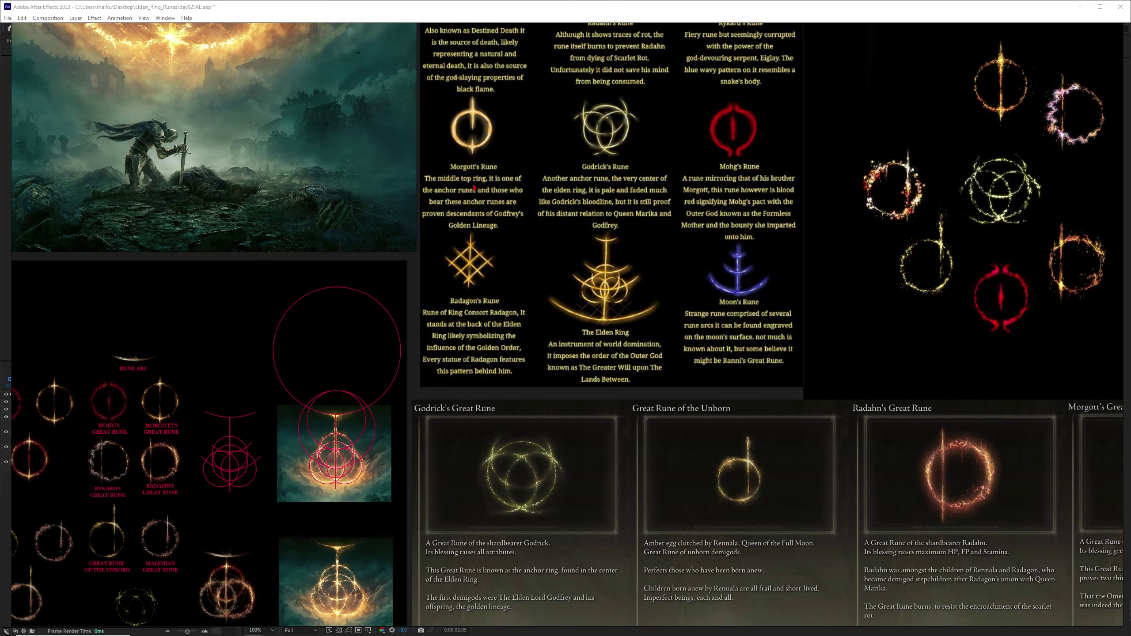
{"action": "middle_click_drag", "start_coordinate": [623, 401], "coordinate": [403, 180]}
{"action": "middle_click_drag", "start_coordinate": [1041, 268], "coordinate": [996, 264]}
{"action": "scroll", "coordinate": [996, 265], "scroll_direction": "up", "scroll_amount": 2}
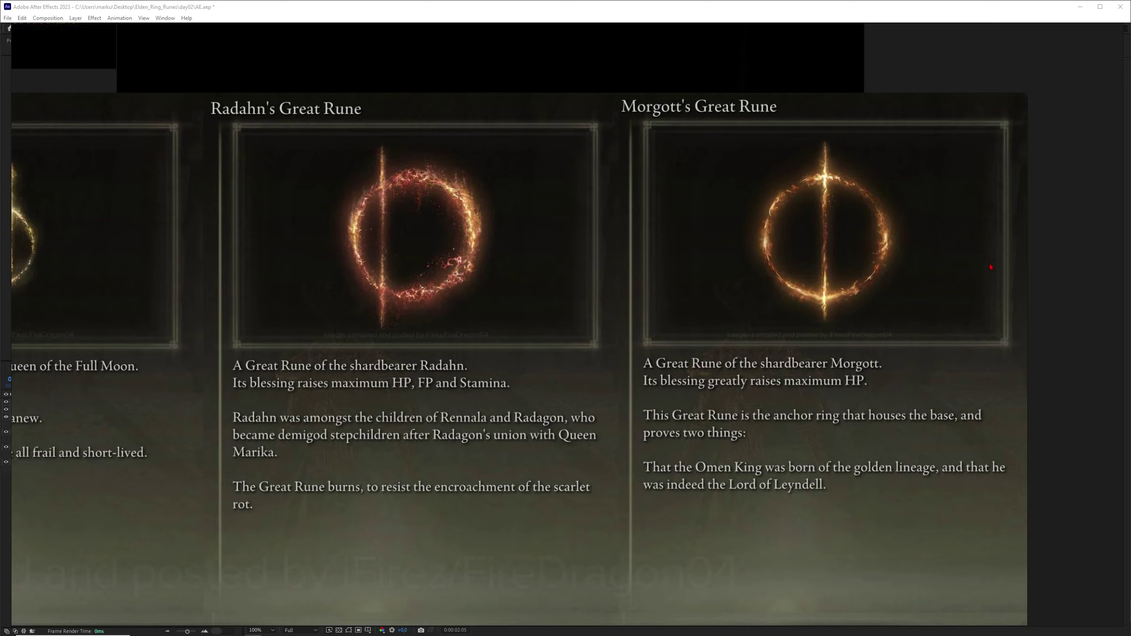
{"action": "middle_click_drag", "start_coordinate": [770, 198], "coordinate": [874, 275]}
{"action": "scroll", "coordinate": [909, 347], "scroll_direction": "up", "scroll_amount": 1}
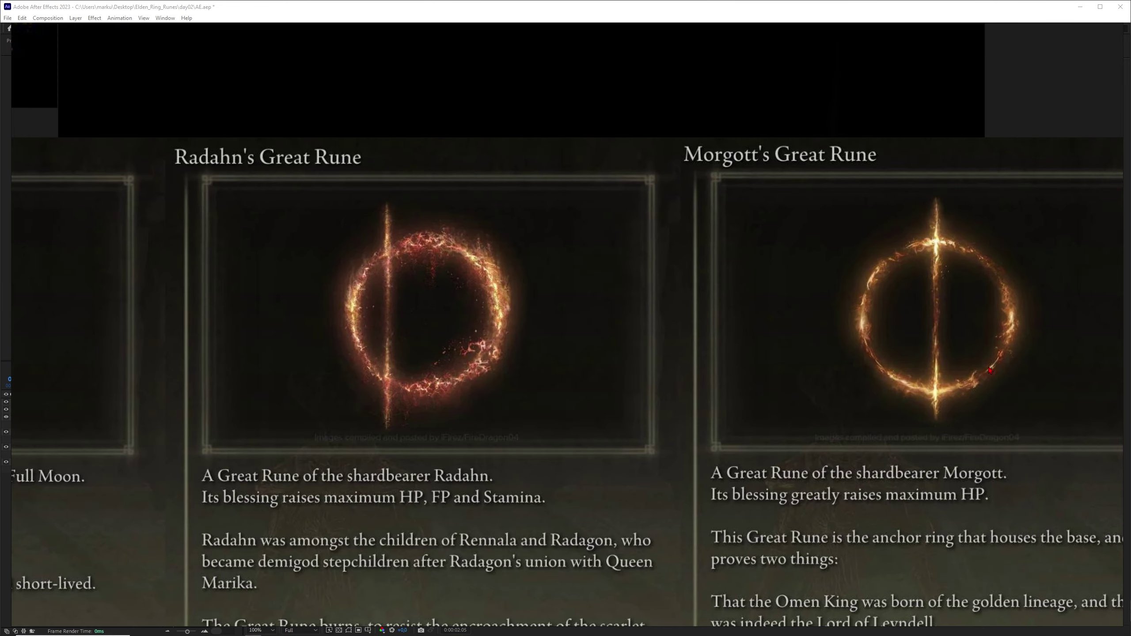
{"action": "scroll", "coordinate": [992, 327], "scroll_direction": "up", "scroll_amount": 2}
{"action": "middle_click_drag", "start_coordinate": [213, 393], "coordinate": [896, 402]}
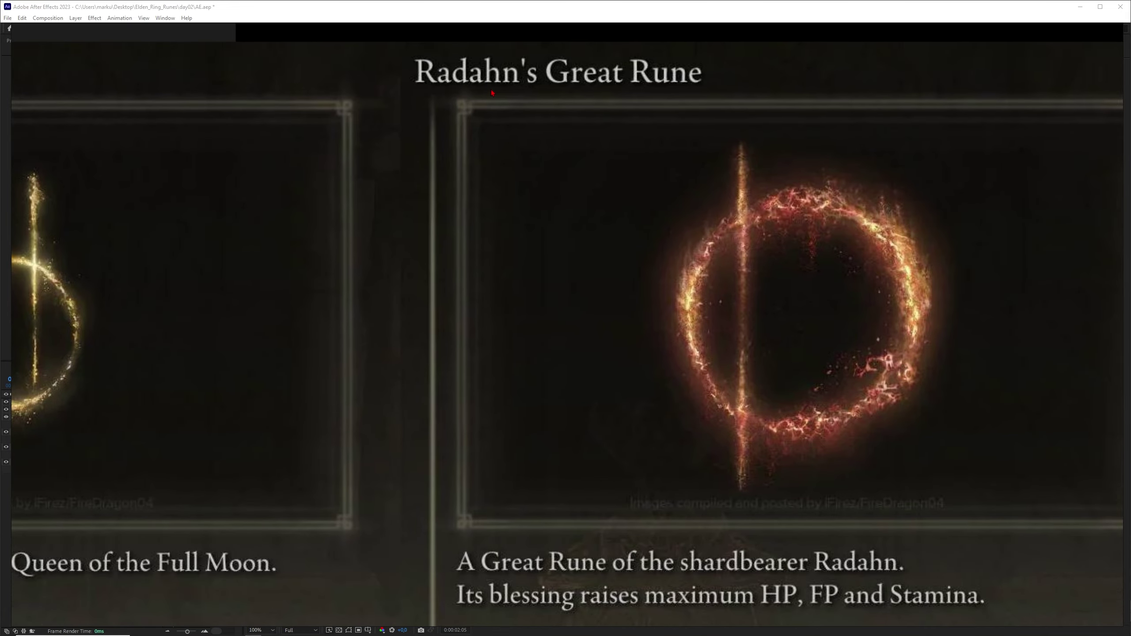
Examine the neighbouring rune cards on the reference board and inspect the Great Rune of the Unborn up close
{"action": "scroll", "coordinate": [548, 109], "scroll_direction": "down", "scroll_amount": 4}
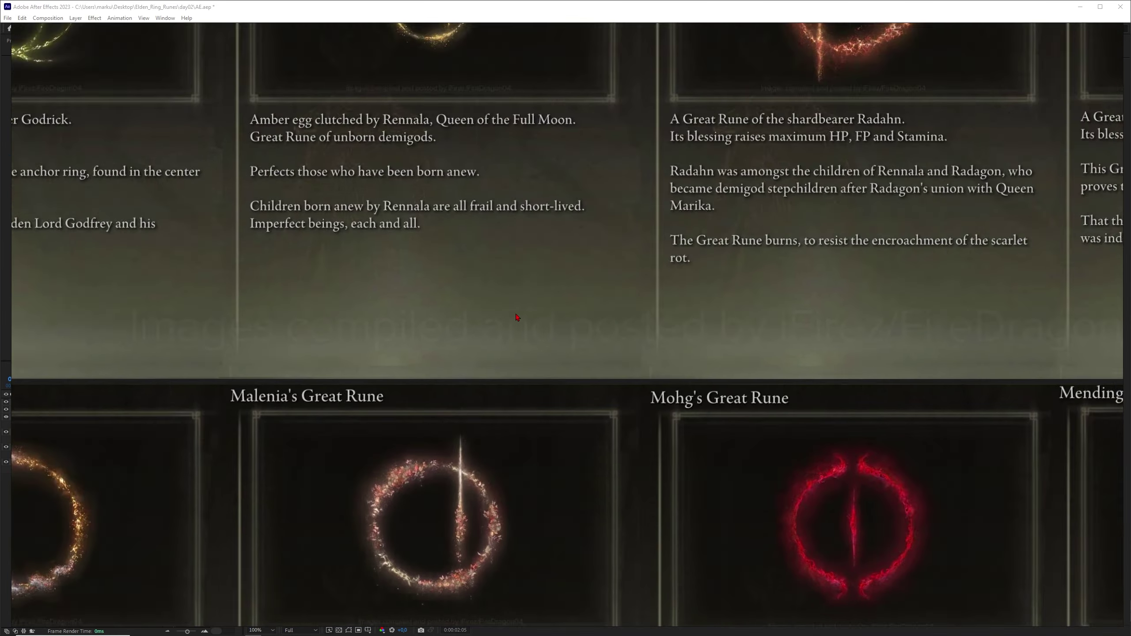
{"action": "scroll", "coordinate": [519, 348], "scroll_direction": "up", "scroll_amount": 4}
{"action": "scroll", "coordinate": [612, 275], "scroll_direction": "down", "scroll_amount": 4}
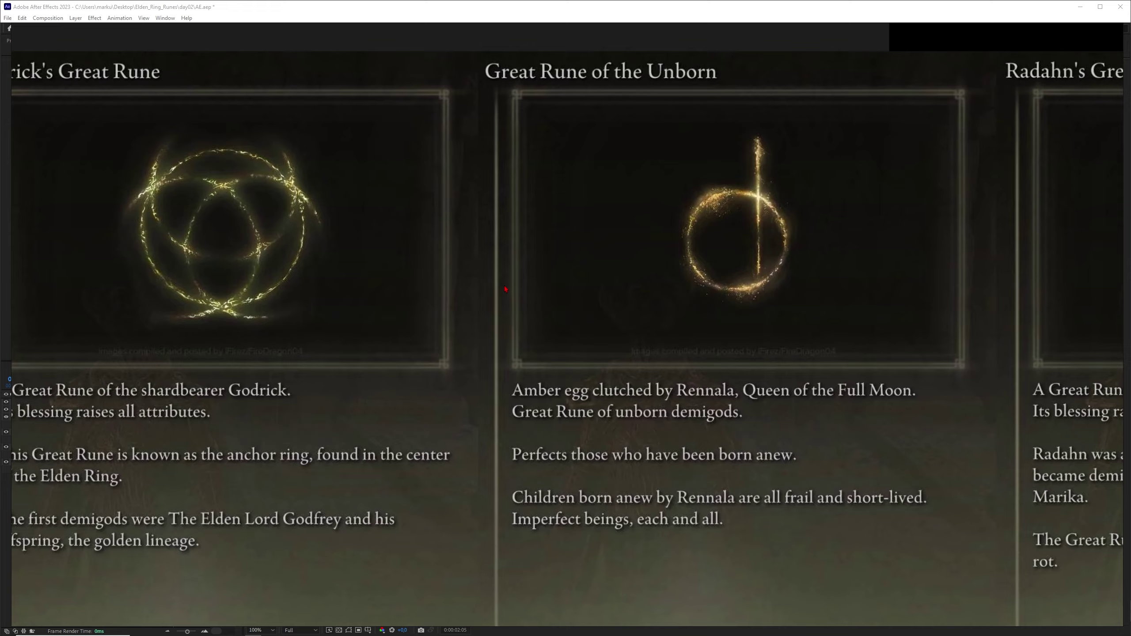
{"action": "scroll", "coordinate": [629, 266], "scroll_direction": "up", "scroll_amount": 4}
{"action": "scroll", "coordinate": [641, 309], "scroll_direction": "down", "scroll_amount": 3}
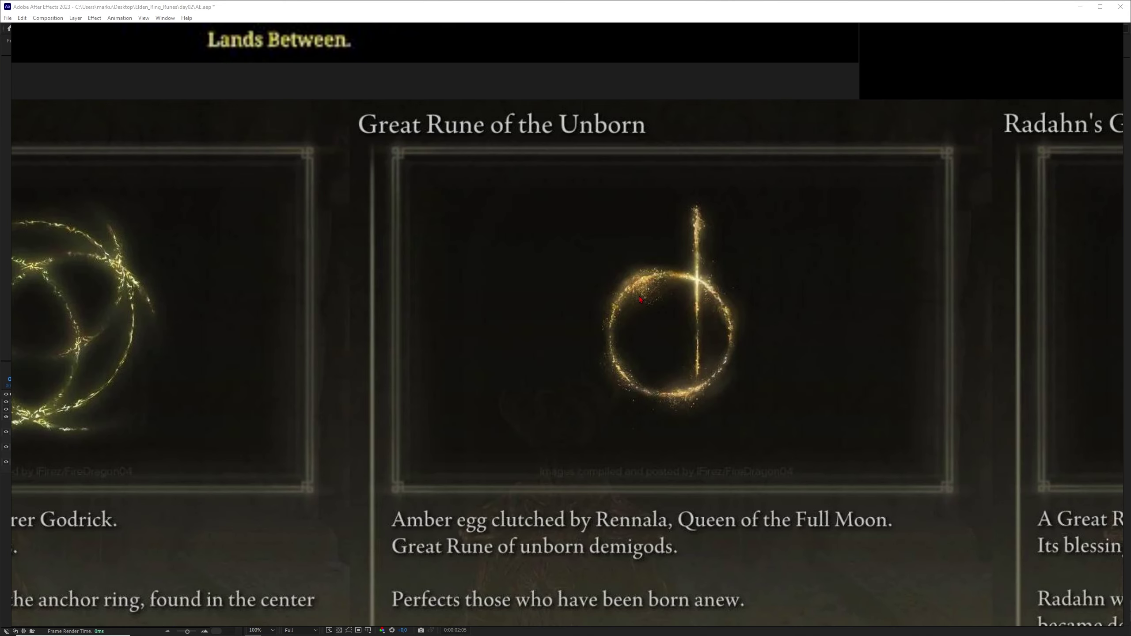
{"action": "scroll", "coordinate": [685, 298], "scroll_direction": "up", "scroll_amount": 1}
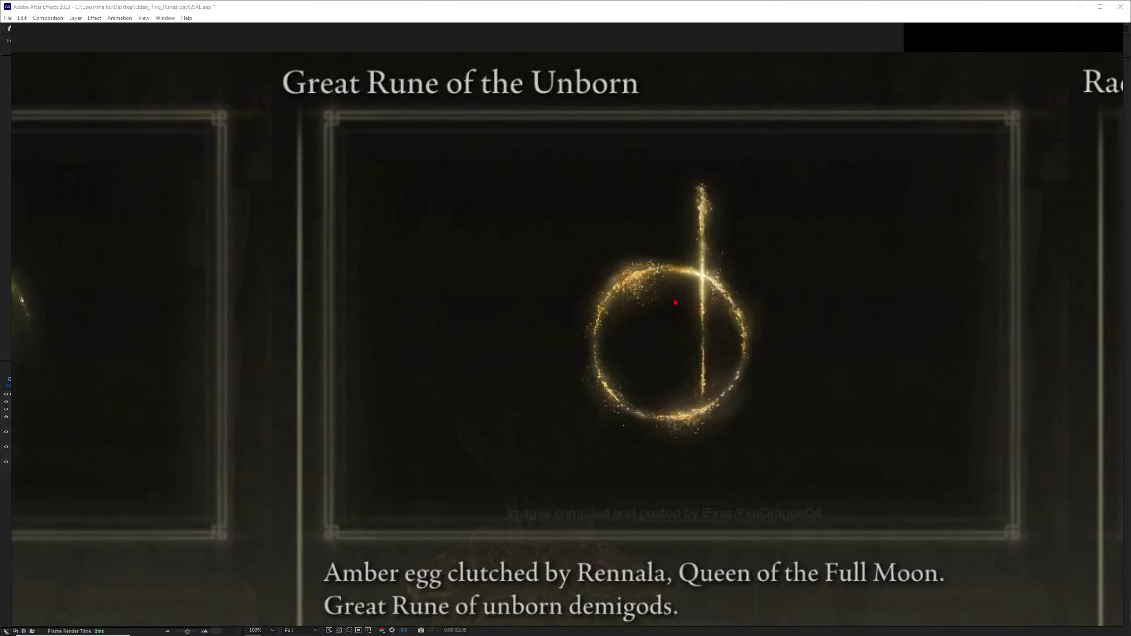
{"action": "scroll", "coordinate": [642, 281], "scroll_direction": "up", "scroll_amount": 1}
{"action": "scroll", "coordinate": [643, 283], "scroll_direction": "down", "scroll_amount": 1}
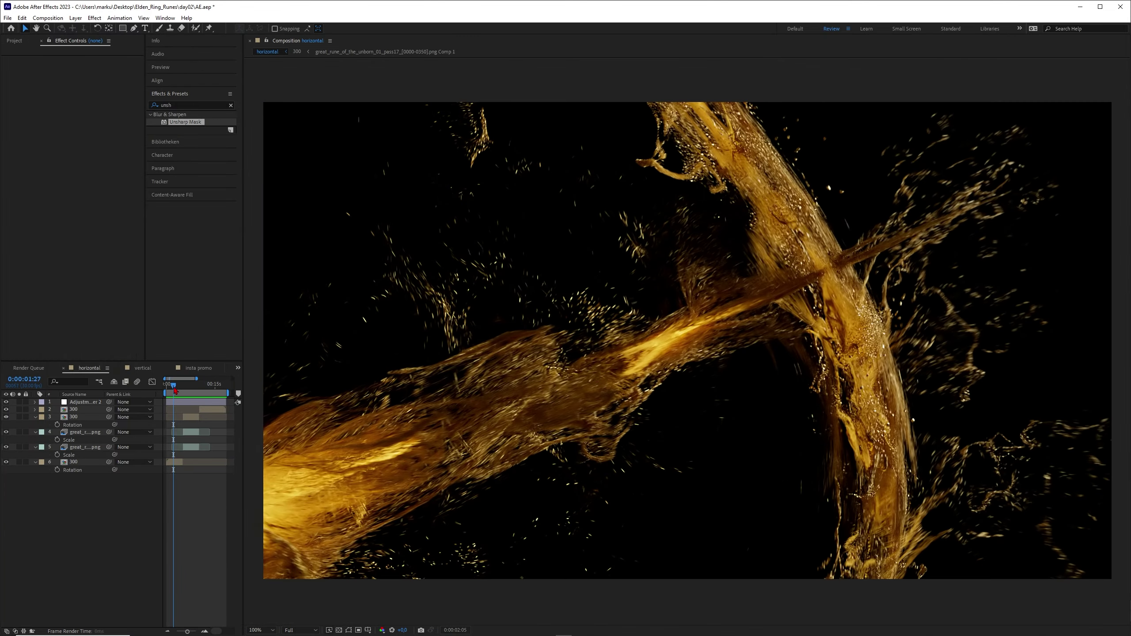
Play the horizontal composition from the start in After Effects and scrub through its three-ring and close-up shots
{"action": "key", "text": "space"}
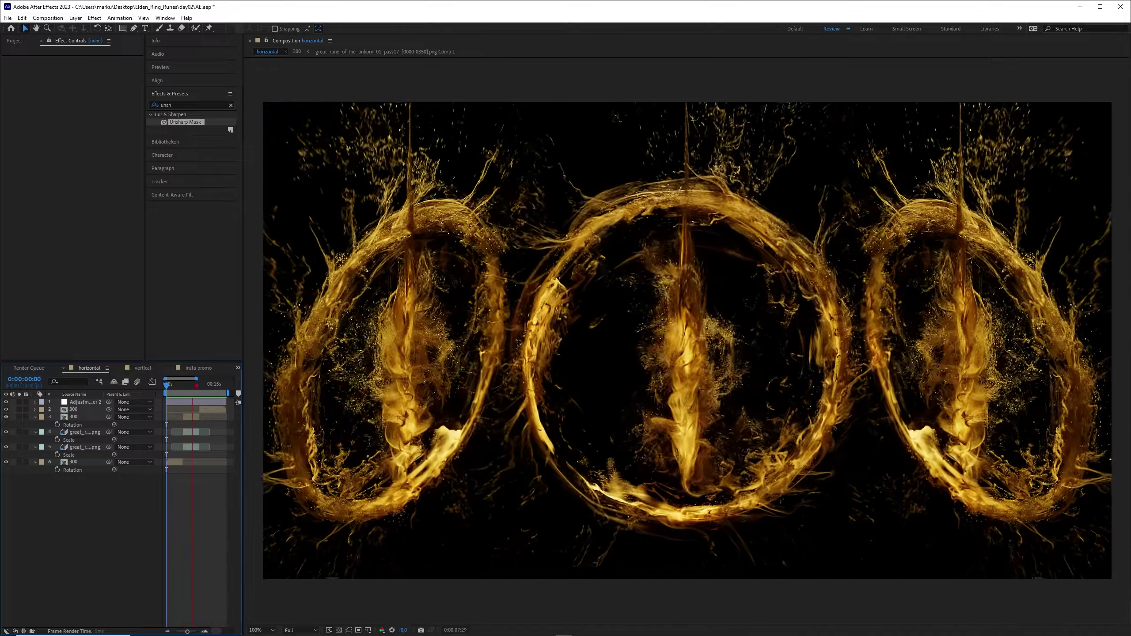
{"action": "key", "text": "space"}
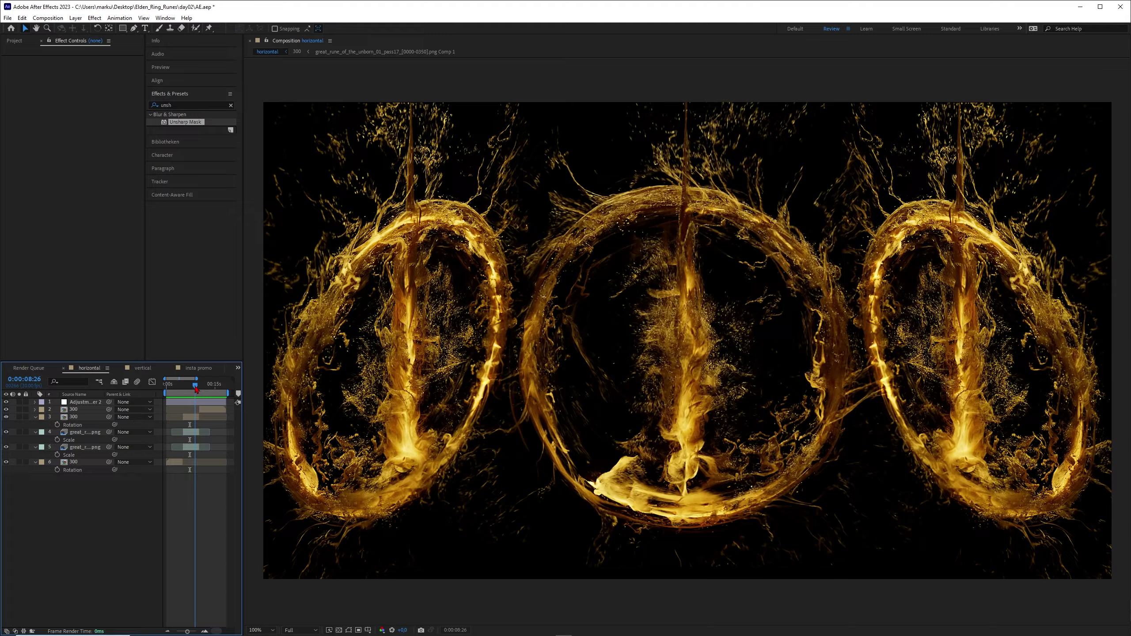
{"action": "left_click_drag", "start_coordinate": [190, 384], "coordinate": [198, 391]}
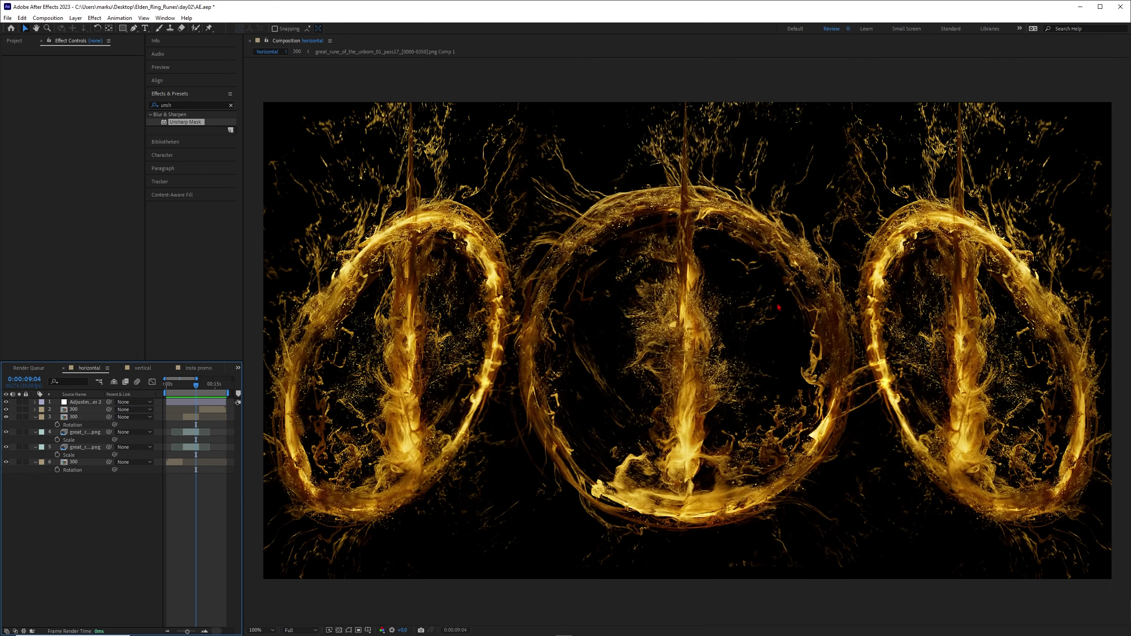
{"action": "left_click", "coordinate": [190, 388]}
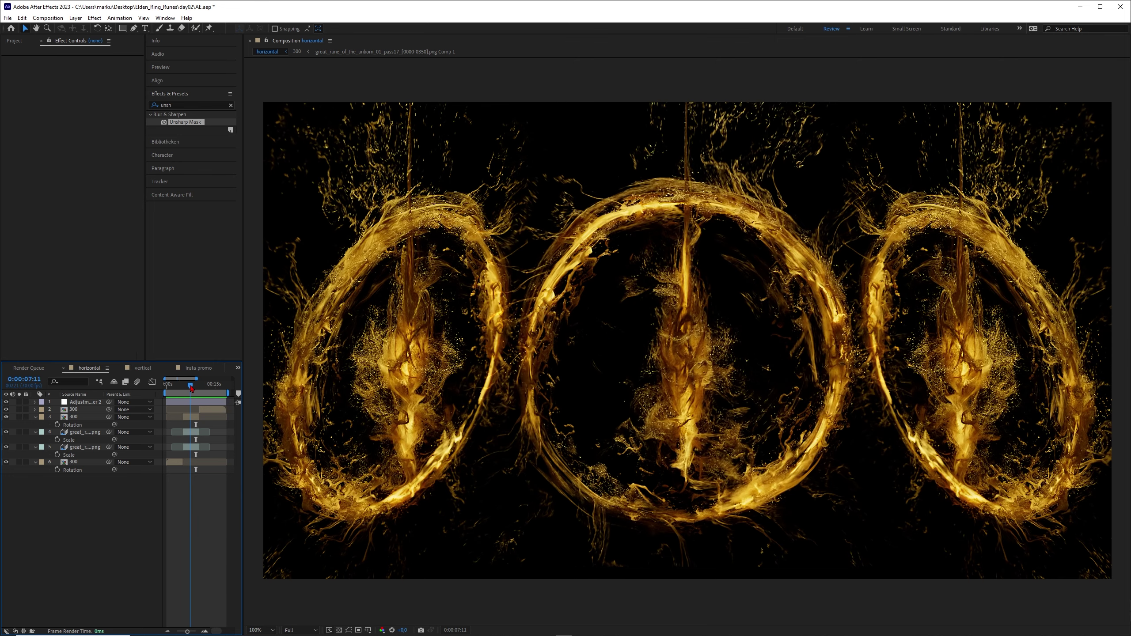
{"action": "left_click_drag", "start_coordinate": [191, 389], "coordinate": [178, 391]}
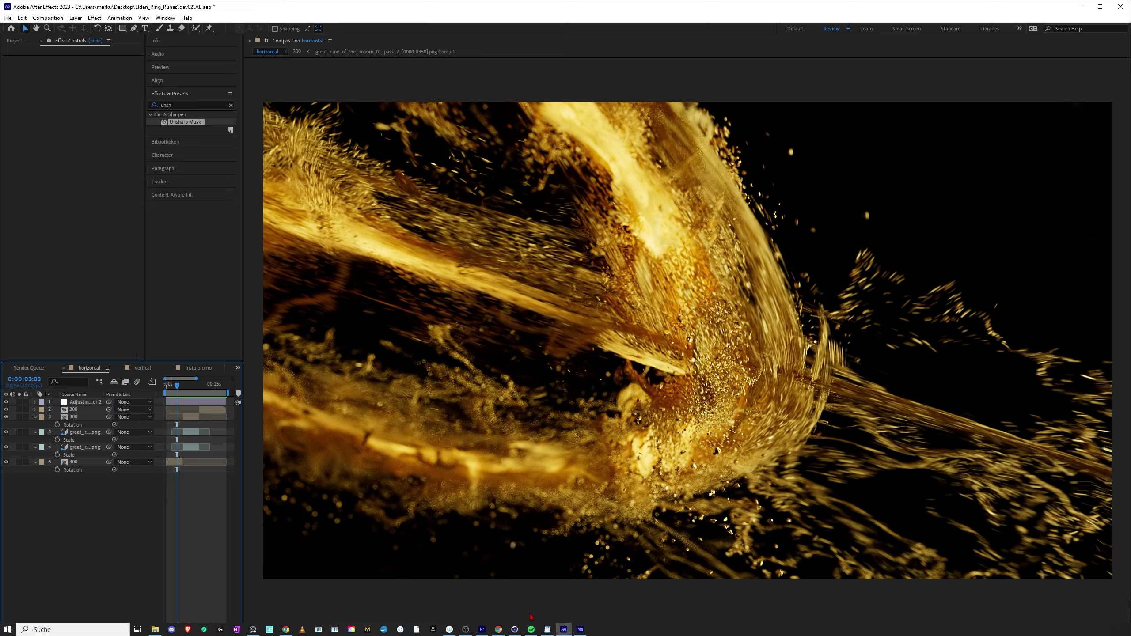
Switch to the browser and review the membership tiers on the 3dbonfire Patreon page
{"action": "left_click", "coordinate": [514, 629]}
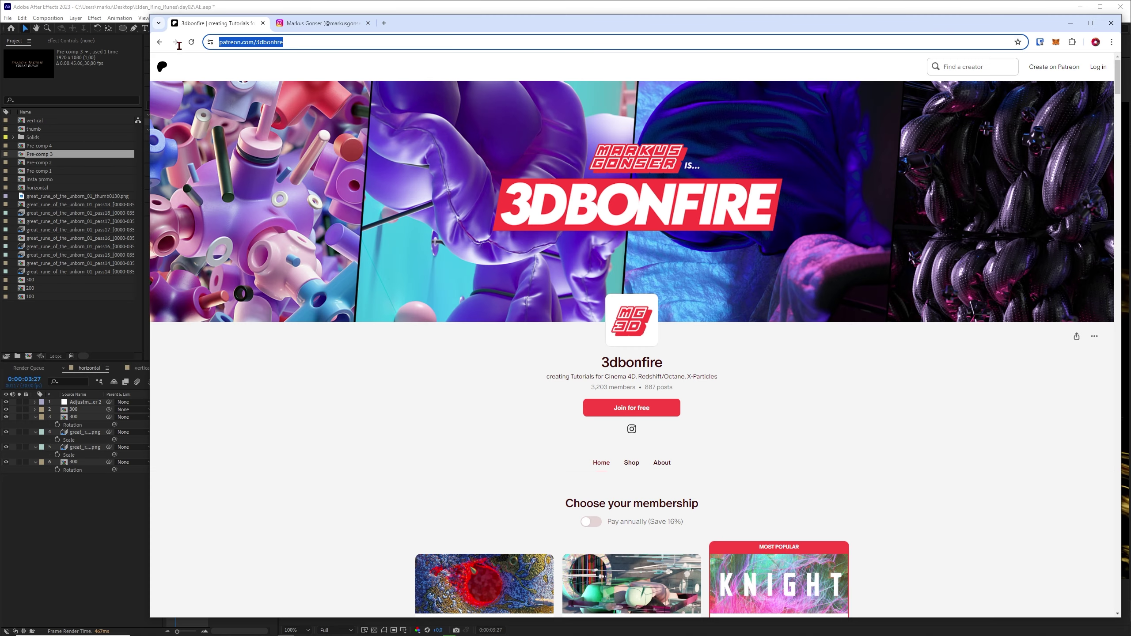
{"action": "scroll", "coordinate": [679, 392], "scroll_direction": "down", "scroll_amount": 2}
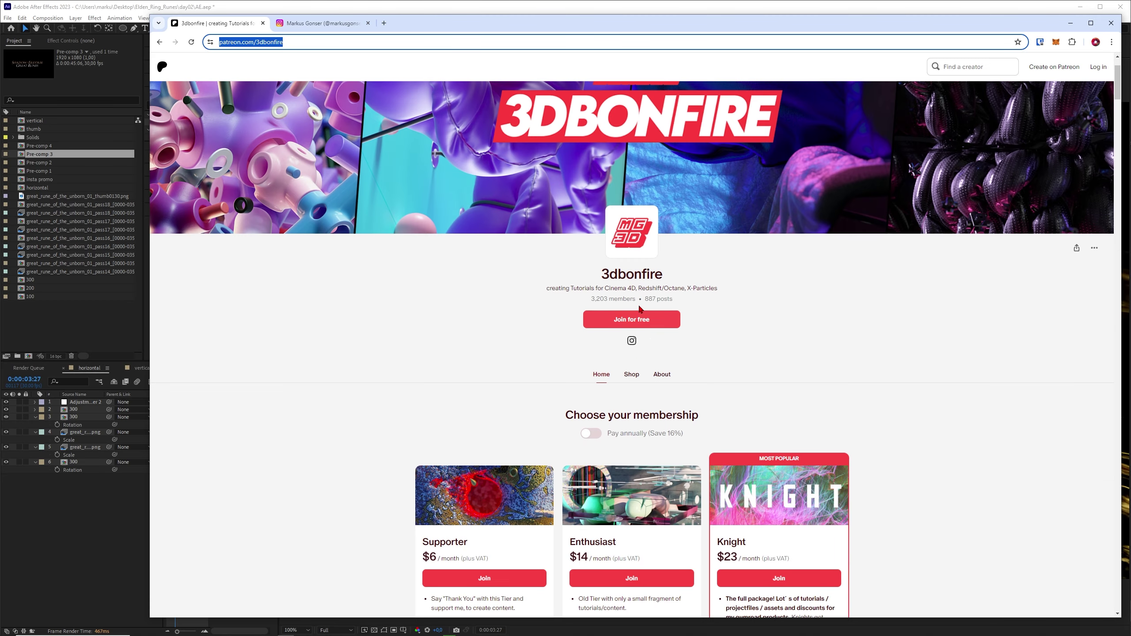
{"action": "scroll", "coordinate": [757, 436], "scroll_direction": "down", "scroll_amount": 3}
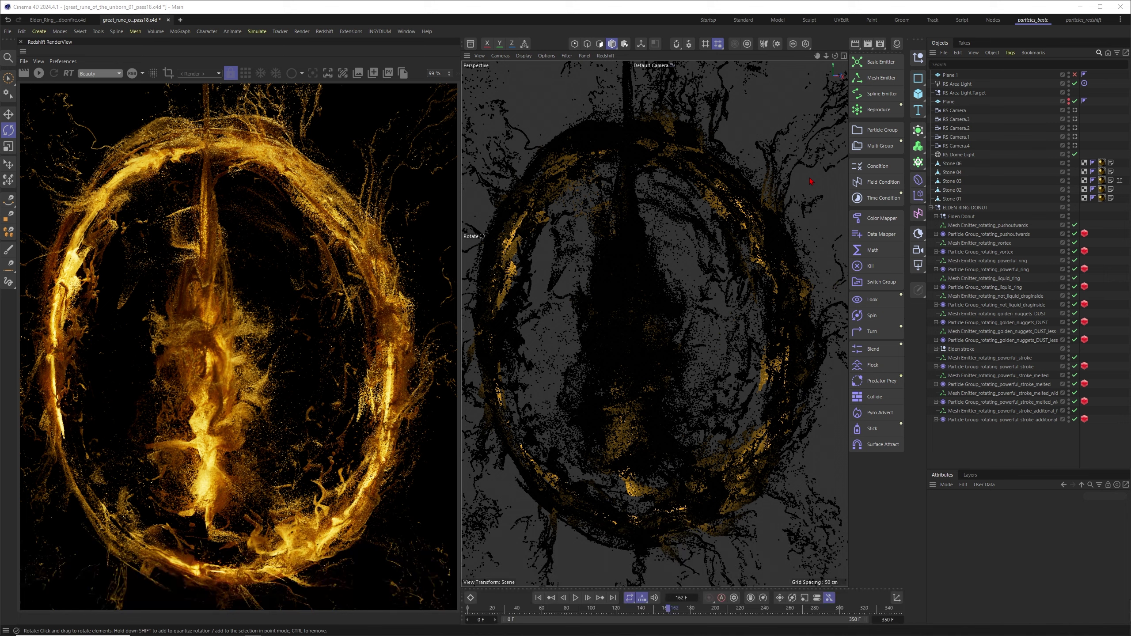
Switch to Cinema 4D, scrub the rune simulation to frame 150 and widen the viewport beside the Redshift render view
{"action": "left_click", "coordinate": [578, 608]}
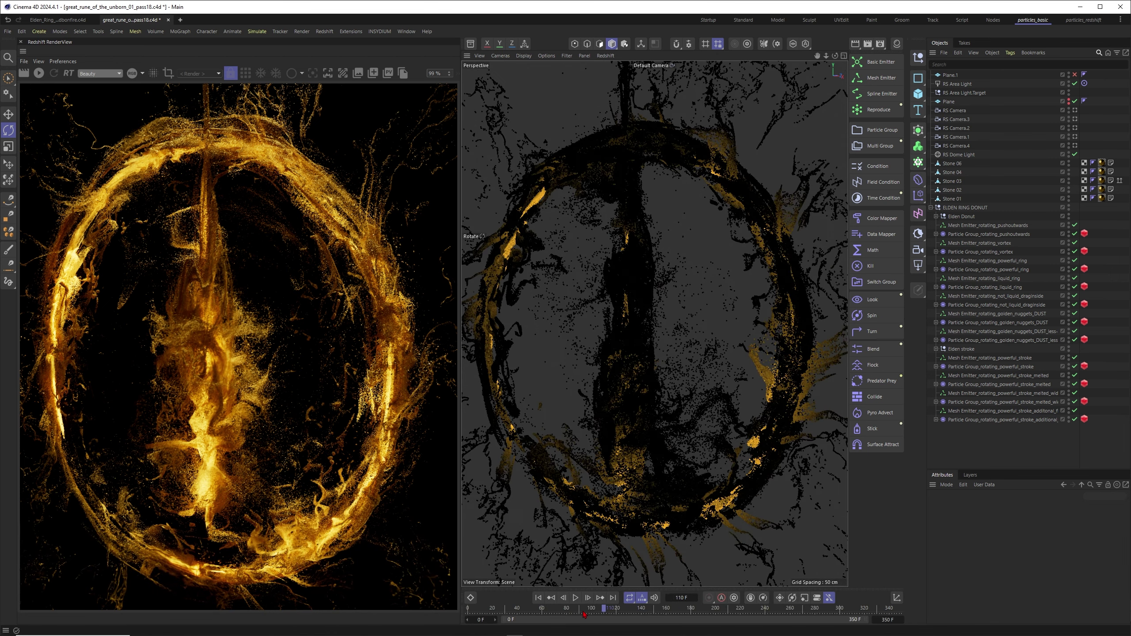
{"action": "left_click_drag", "start_coordinate": [593, 612], "coordinate": [654, 613]}
{"action": "left_click_drag", "start_coordinate": [459, 290], "coordinate": [265, 307]}
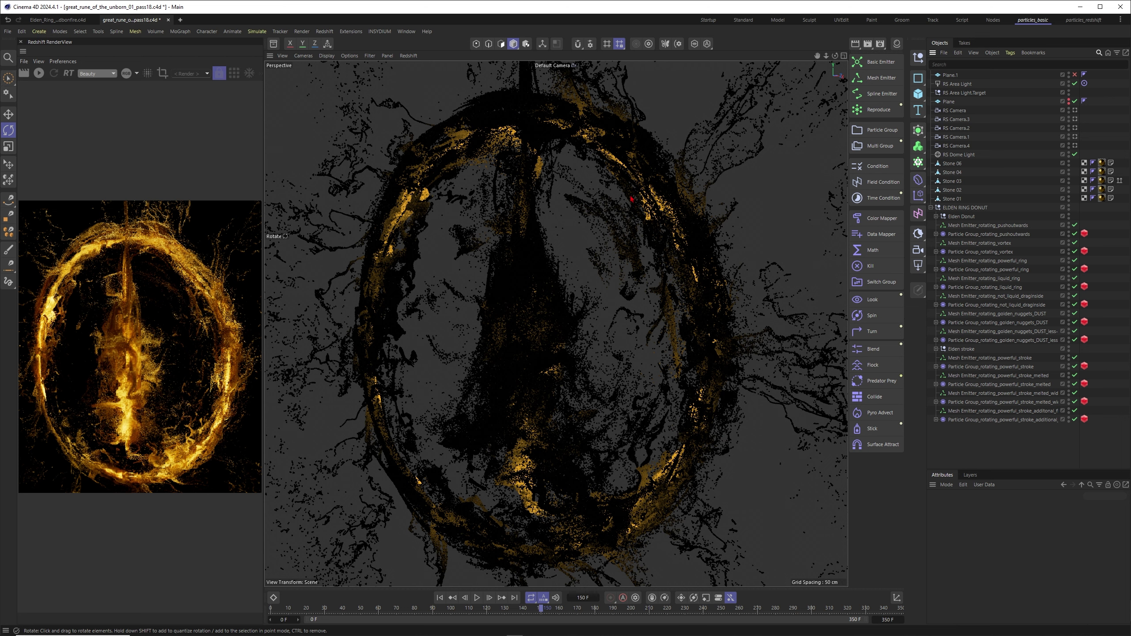
Select the ELDEN RING DONUT null, show its full hierarchy and clear the Redshift render view away from the viewport
{"action": "left_click", "coordinate": [932, 209]}
{"action": "left_click", "coordinate": [931, 208]}
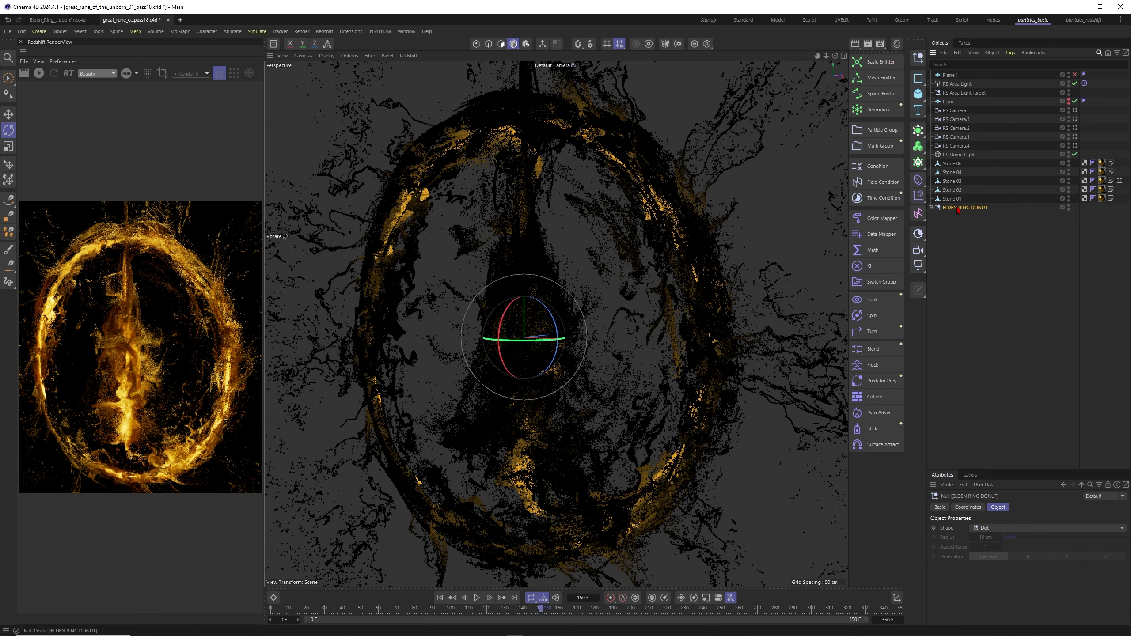
{"action": "left_click", "coordinate": [931, 208]}
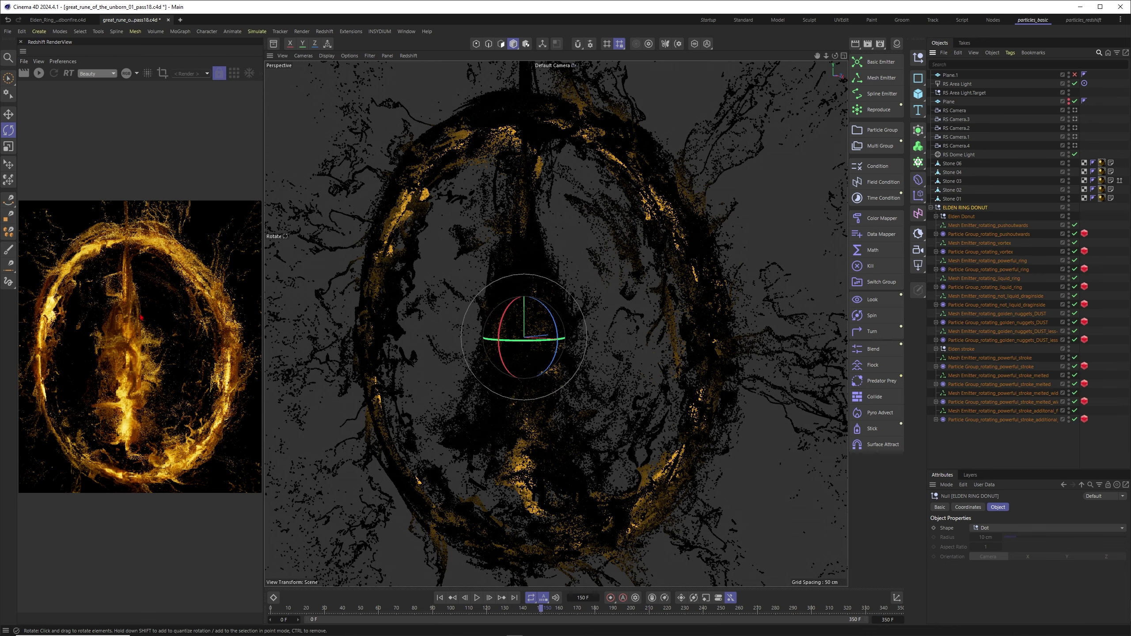
{"action": "left_click_drag", "start_coordinate": [264, 290], "coordinate": [405, 278]}
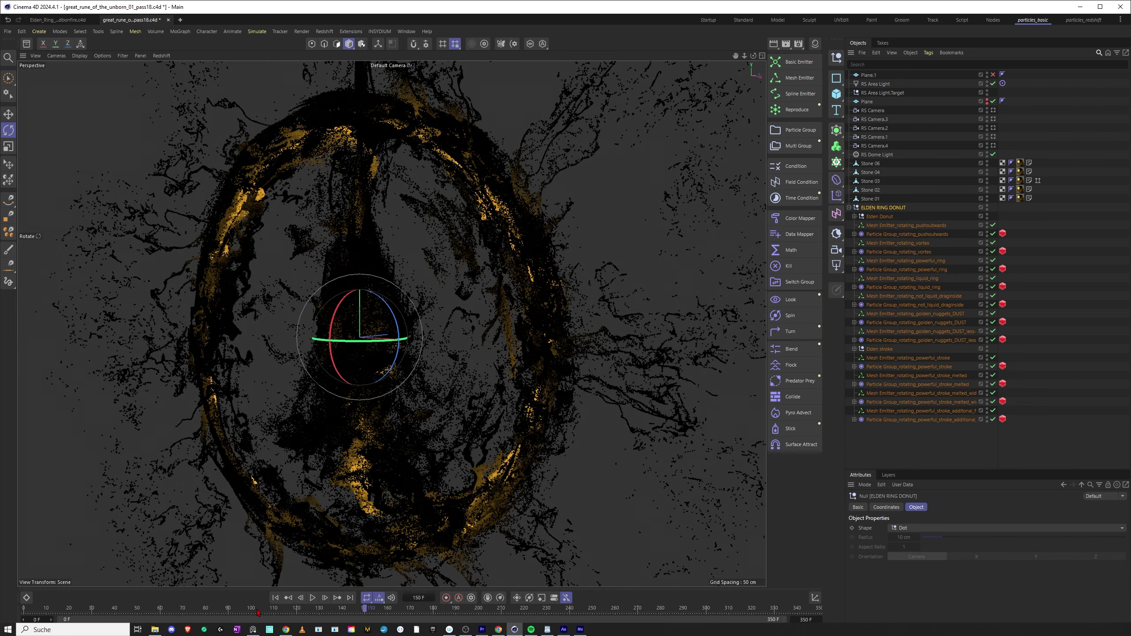
Disable every emitter and particle group except the pushoutwards pair, and scrub the timeline back to frame 46
{"action": "left_click_drag", "start_coordinate": [365, 610], "coordinate": [285, 617]}
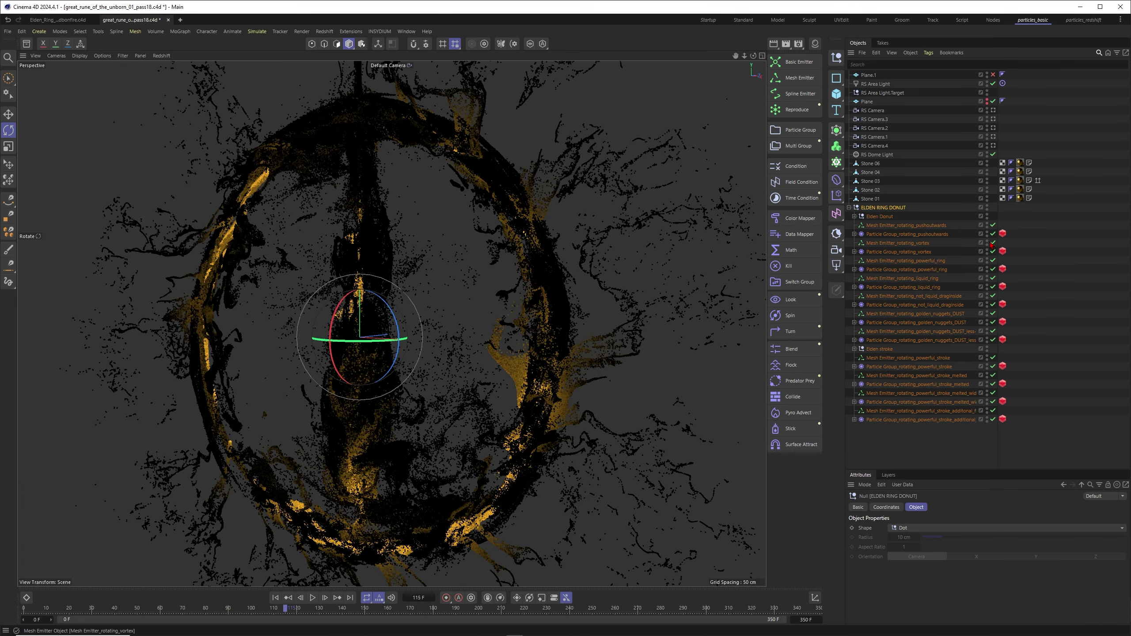
{"action": "left_click", "coordinate": [993, 419]}
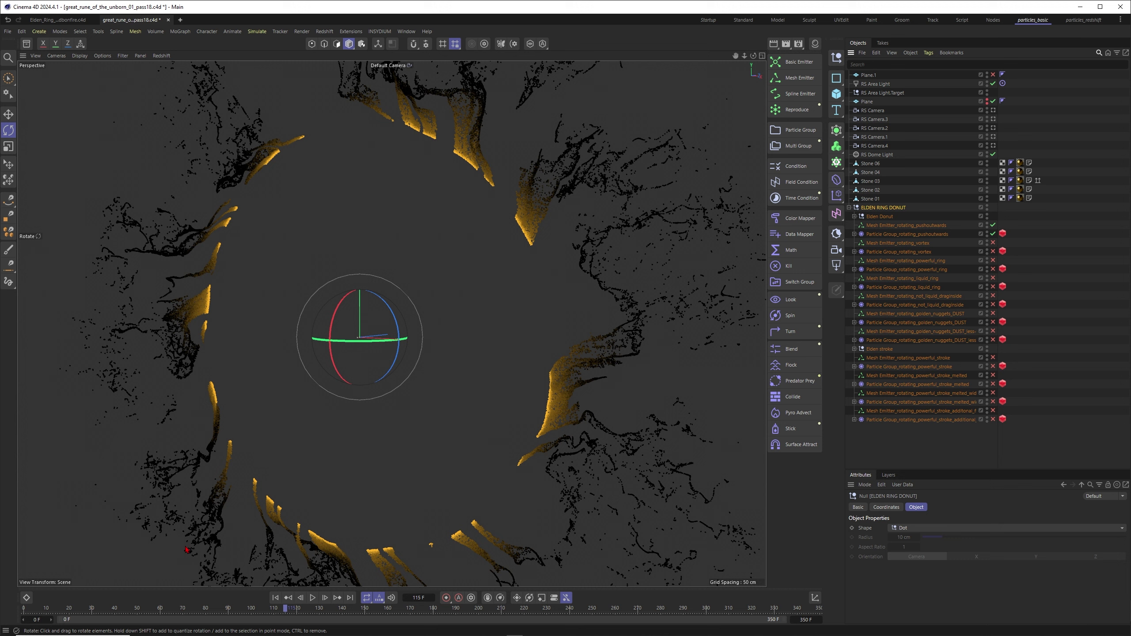
{"action": "left_click_drag", "start_coordinate": [93, 613], "coordinate": [128, 613]}
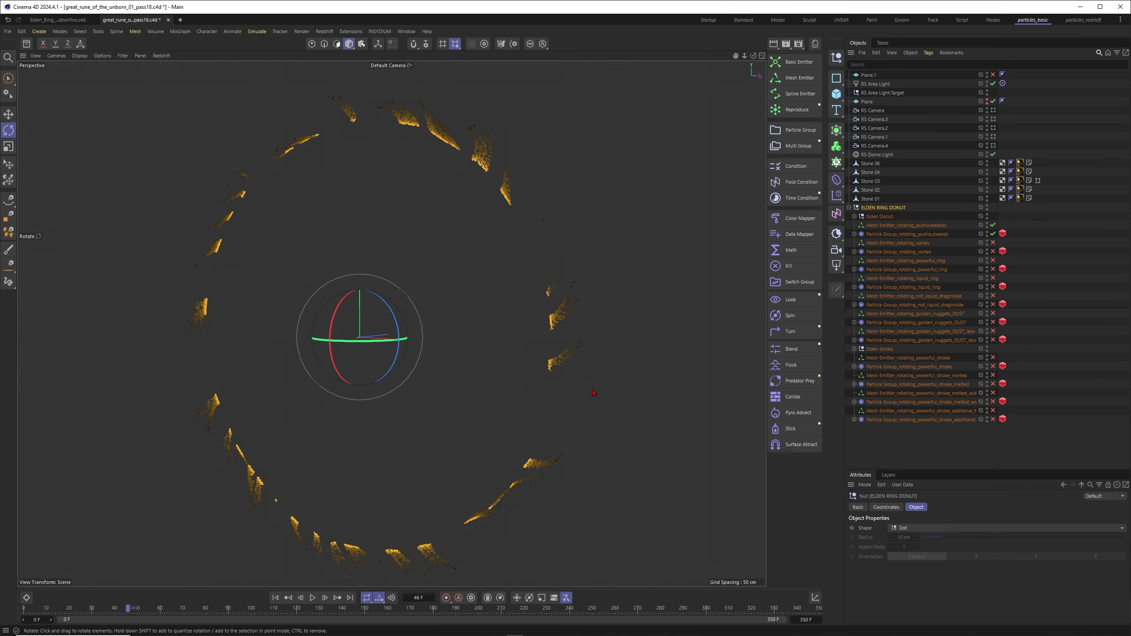
Inspect the modifiers and cache settings of Particle Group_rotating_pushoutwards, and collapse its hierarchy
{"action": "left_click", "coordinate": [891, 226]}
{"action": "left_click", "coordinate": [886, 234]}
{"action": "left_click", "coordinate": [854, 234]}
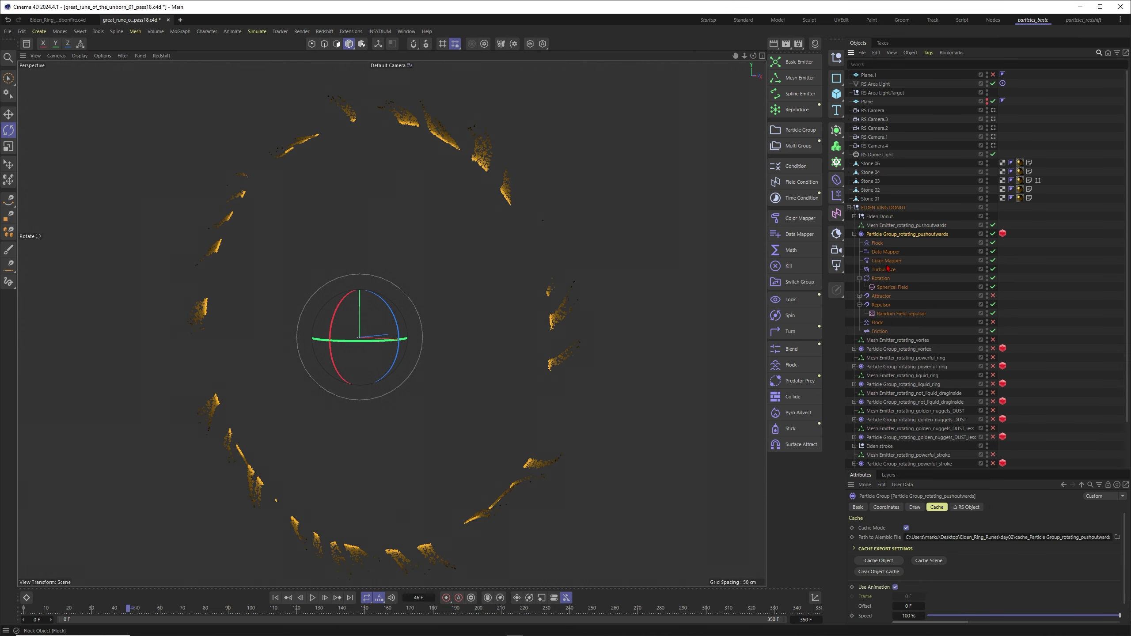
{"action": "left_click", "coordinate": [854, 234]}
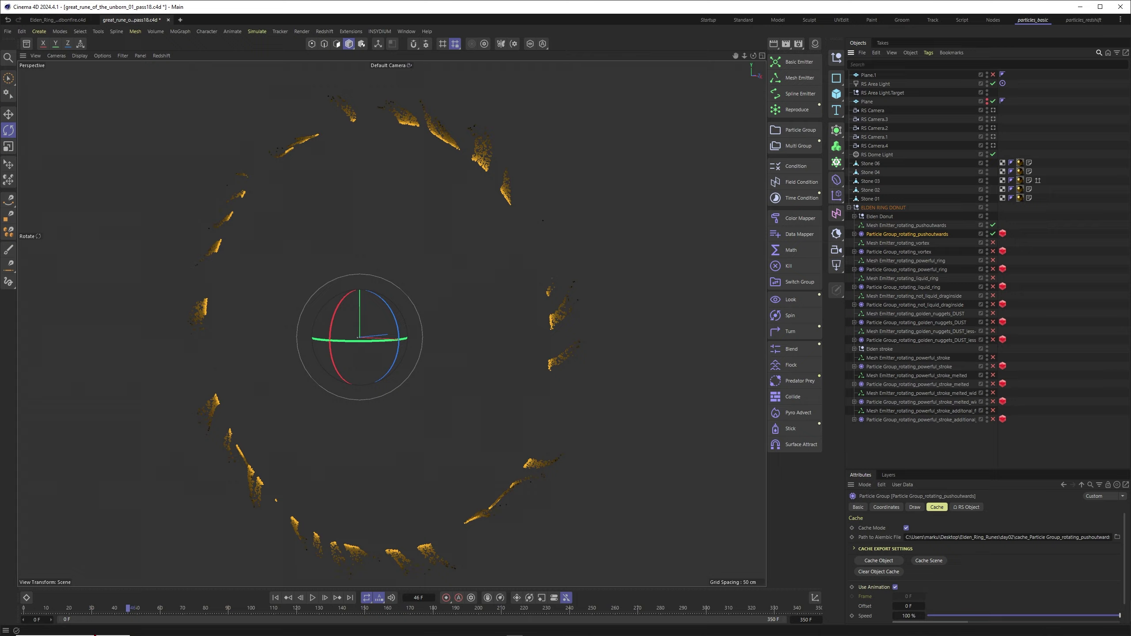
Enable the vortex, powerful_ring and liquid_ring particles one after another, scrubbing the timeline to check each layer's motion
{"action": "left_click_drag", "start_coordinate": [127, 615], "coordinate": [467, 631]}
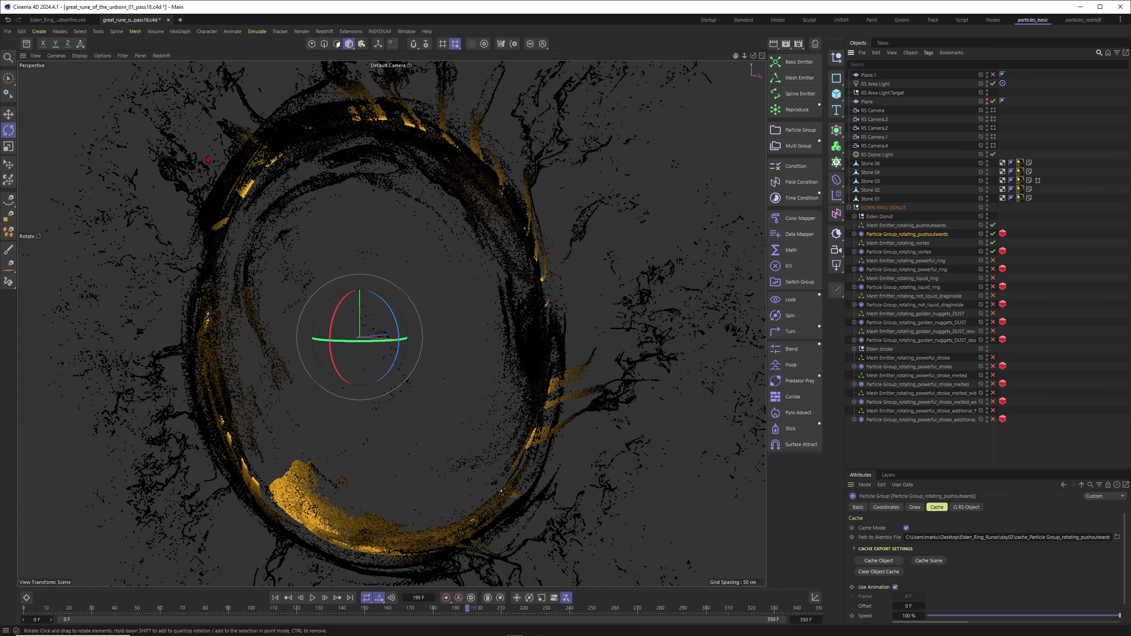
{"action": "left_click_drag", "start_coordinate": [163, 613], "coordinate": [296, 610]}
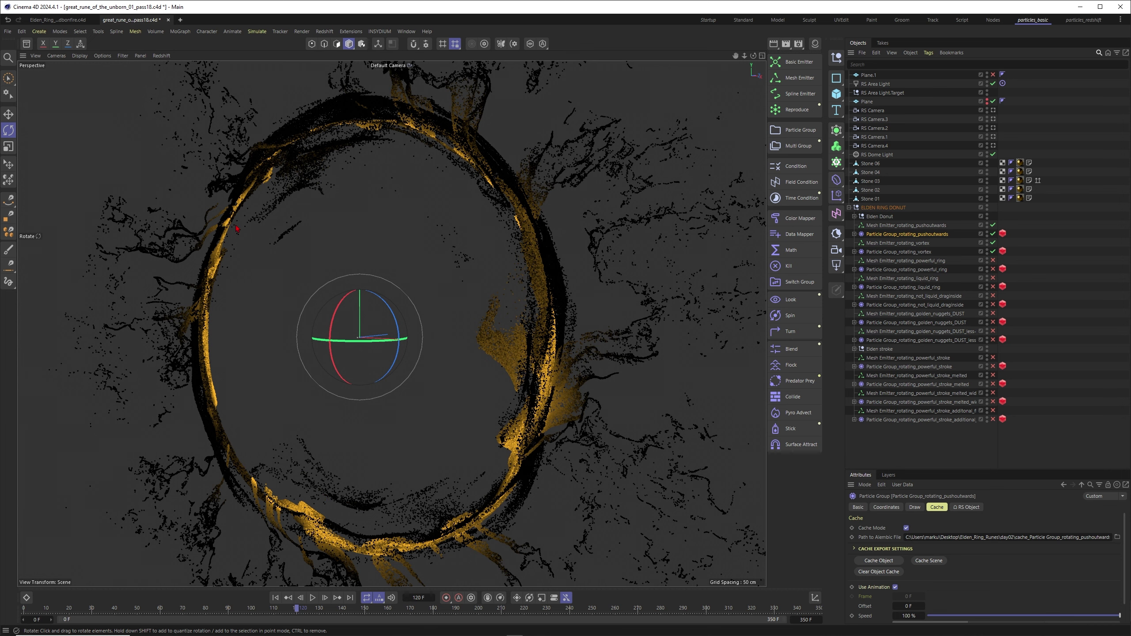
{"action": "left_click", "coordinate": [994, 260]}
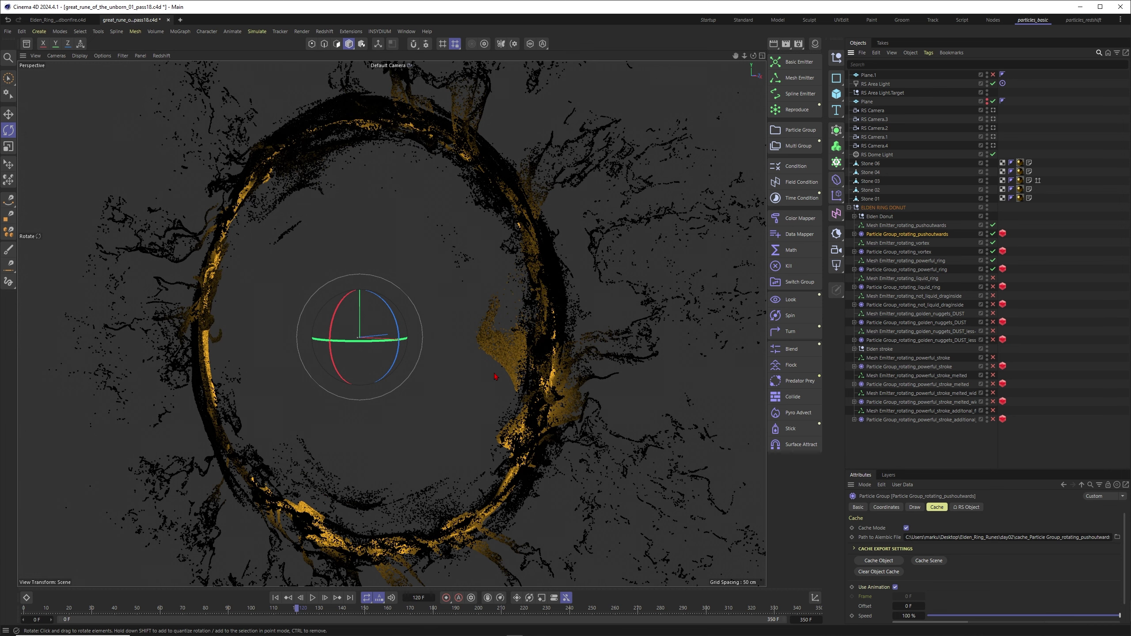
{"action": "left_click_drag", "start_coordinate": [231, 610], "coordinate": [255, 611]}
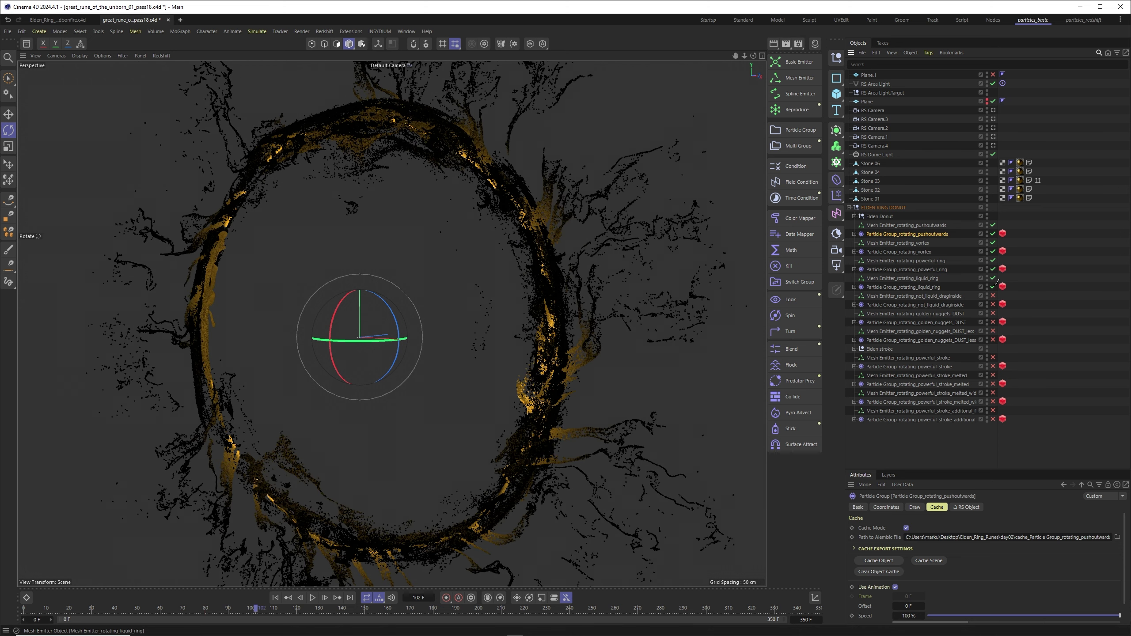
{"action": "left_click", "coordinate": [993, 225]}
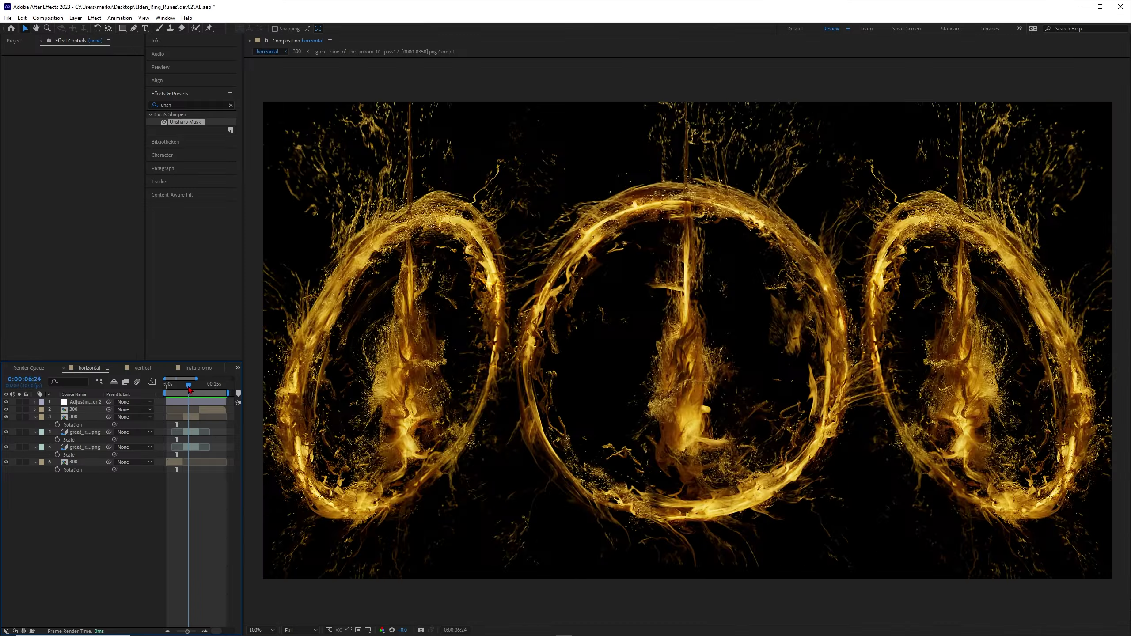
Switch to After Effects and preview the horizontal composition from 0:00:07:07
{"action": "left_click_drag", "start_coordinate": [189, 388], "coordinate": [191, 388]}
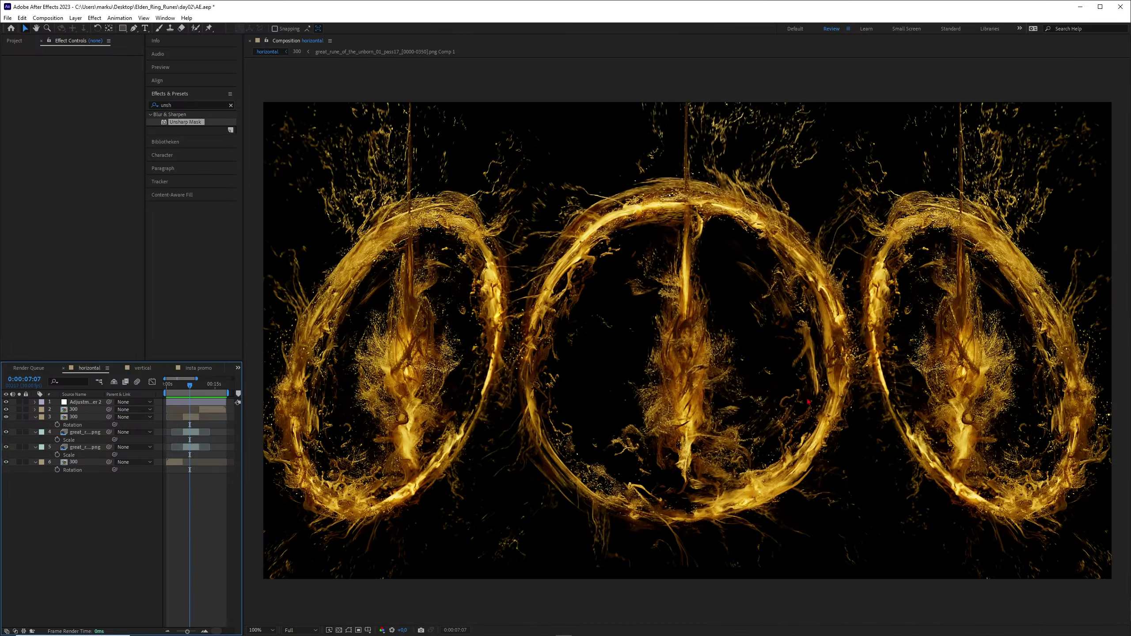
{"action": "key", "text": "space"}
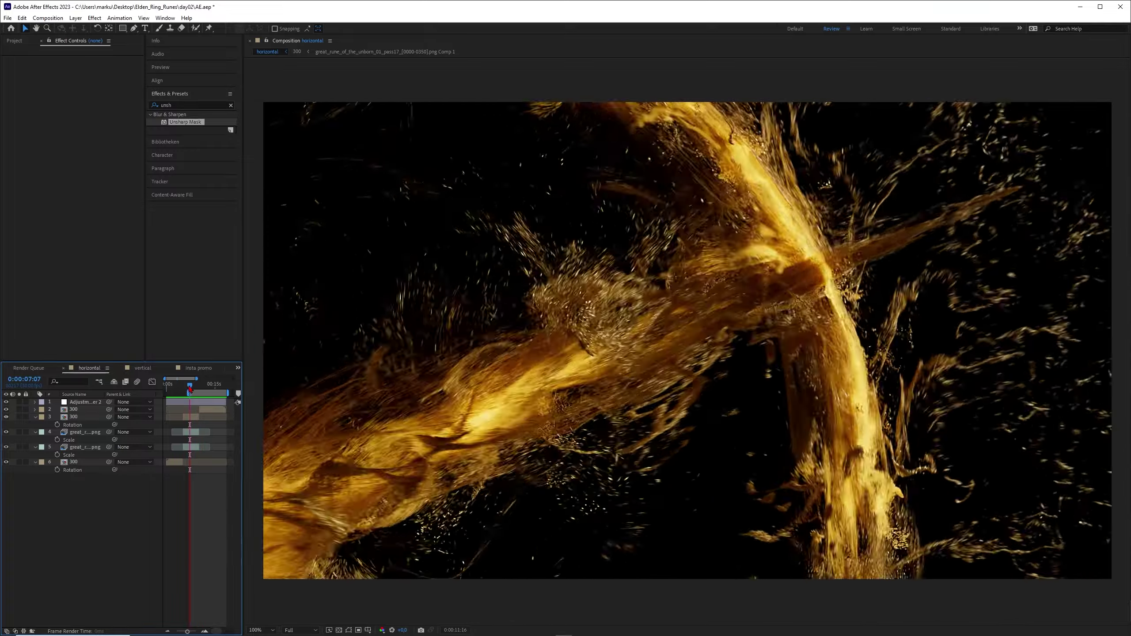
Play back the horizontal composition from about 0:00:07:23, jump to 0:00:08:01, and switch back to Cinema 4D
{"action": "key", "text": "space"}
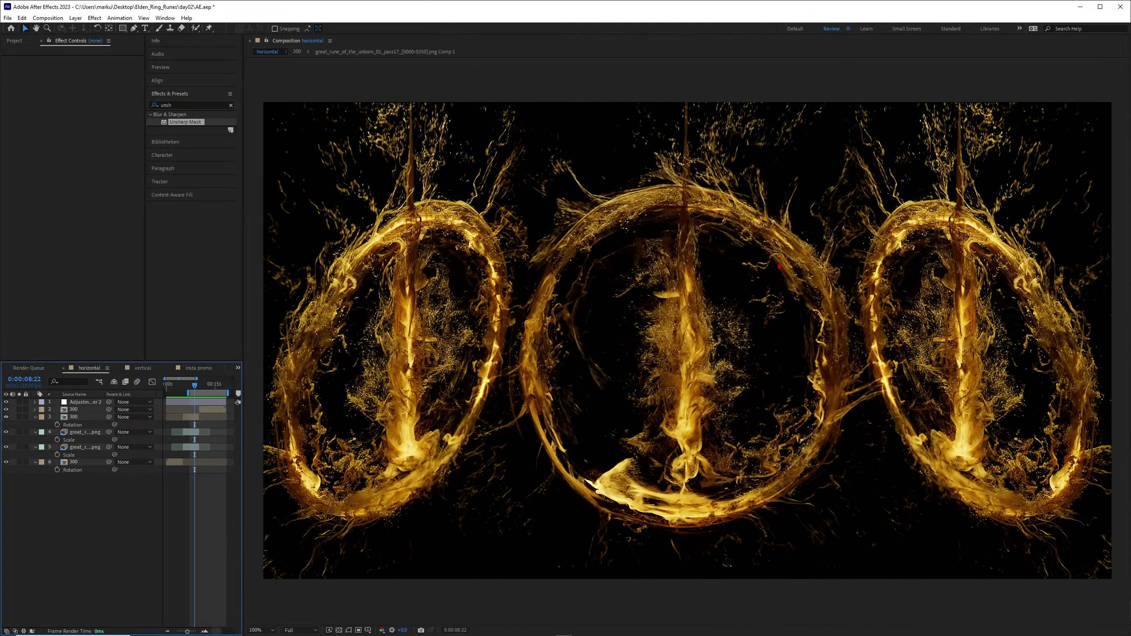
{"action": "left_click", "coordinate": [191, 390]}
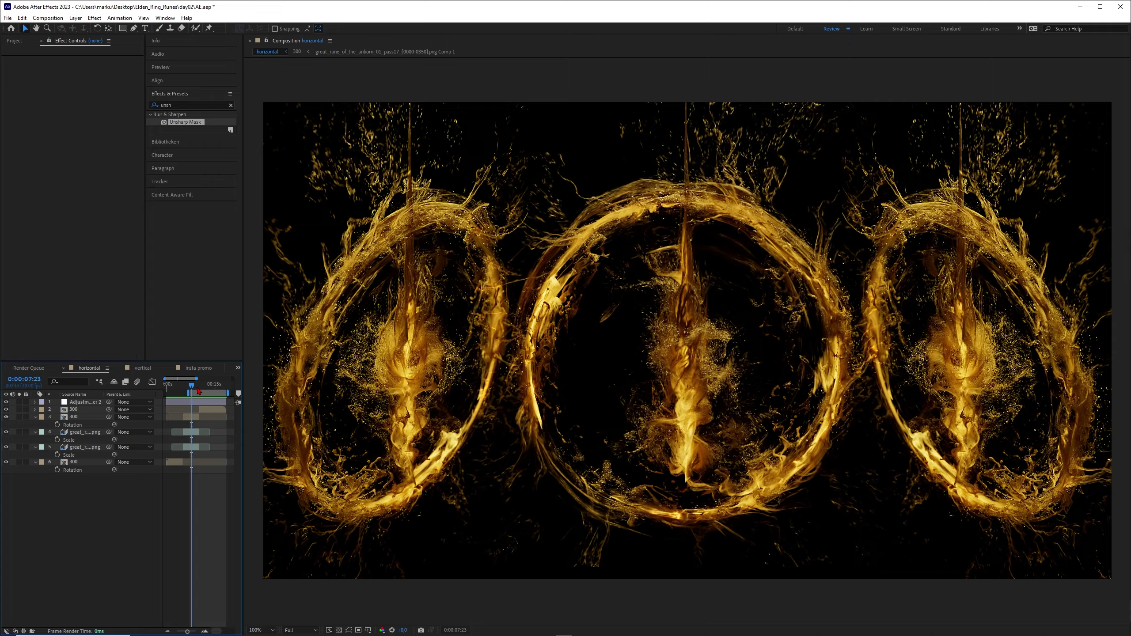
{"action": "key", "text": "space"}
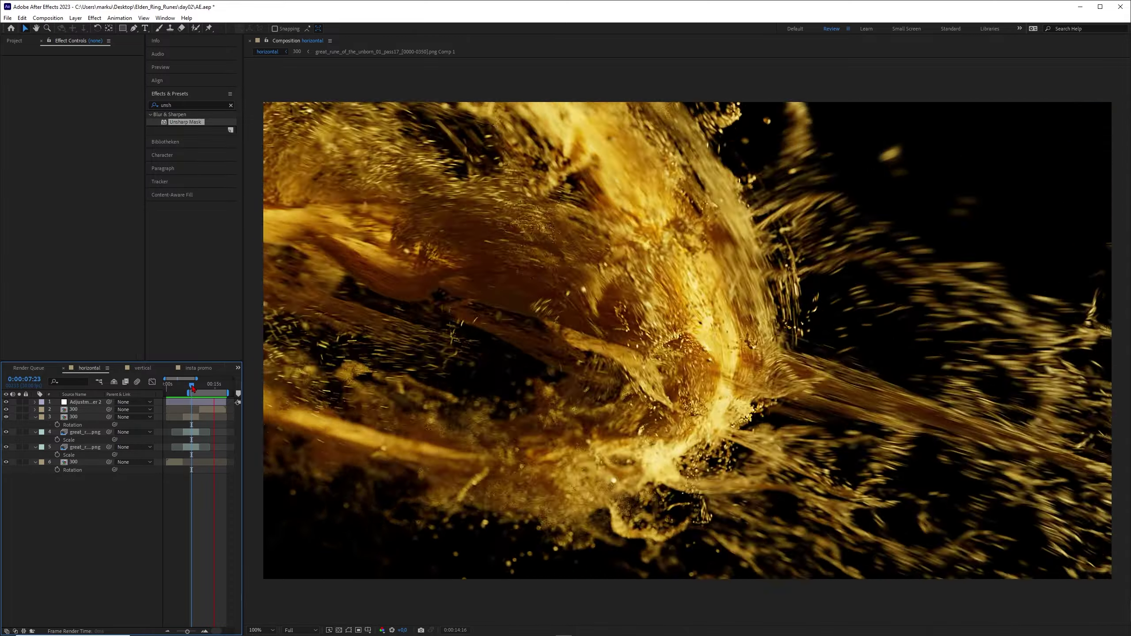
{"action": "left_click", "coordinate": [193, 386]}
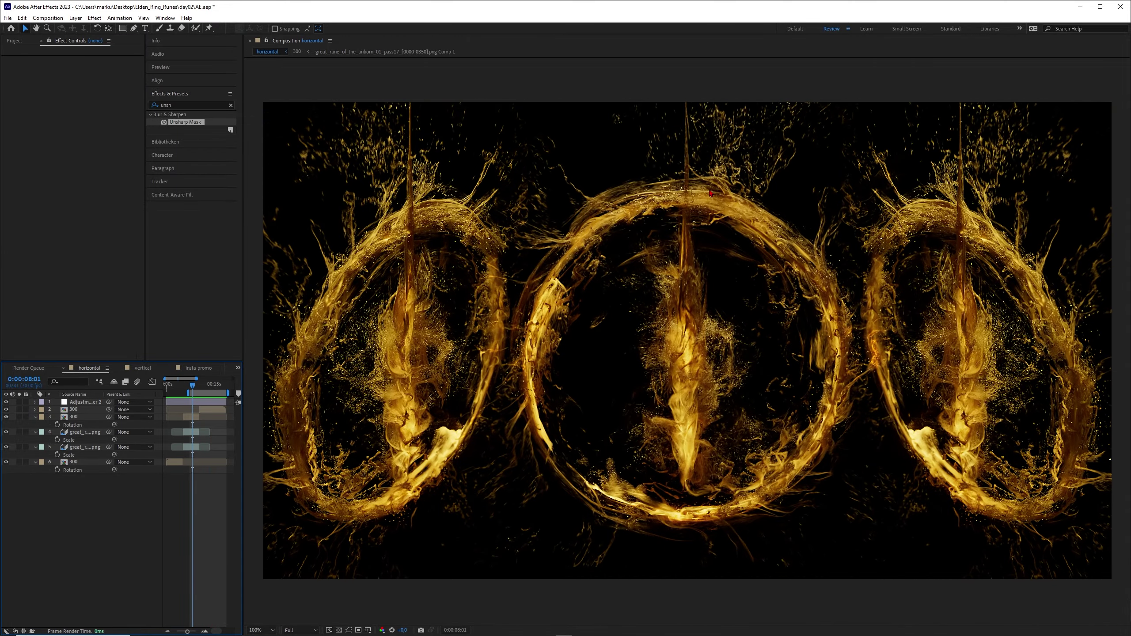
{"action": "left_click", "coordinate": [514, 630]}
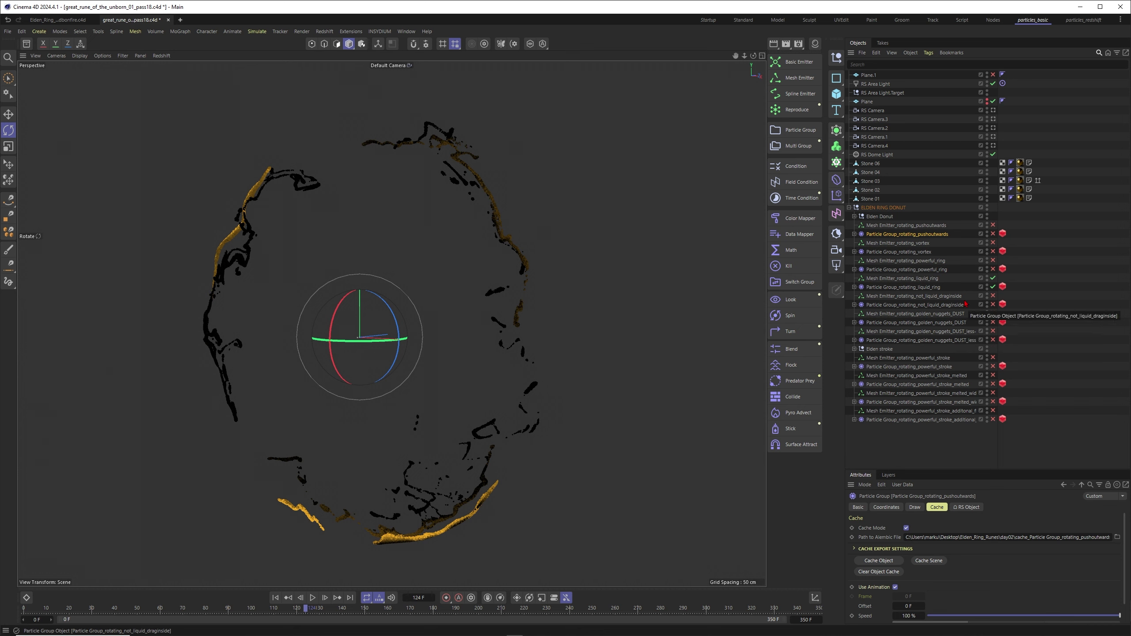
Swap the liquid_ring emitter and group for the not_liquid_draginside pair, and scrub the timeline to frame 213
{"action": "left_click_drag", "start_coordinate": [992, 279], "coordinate": [992, 286]}
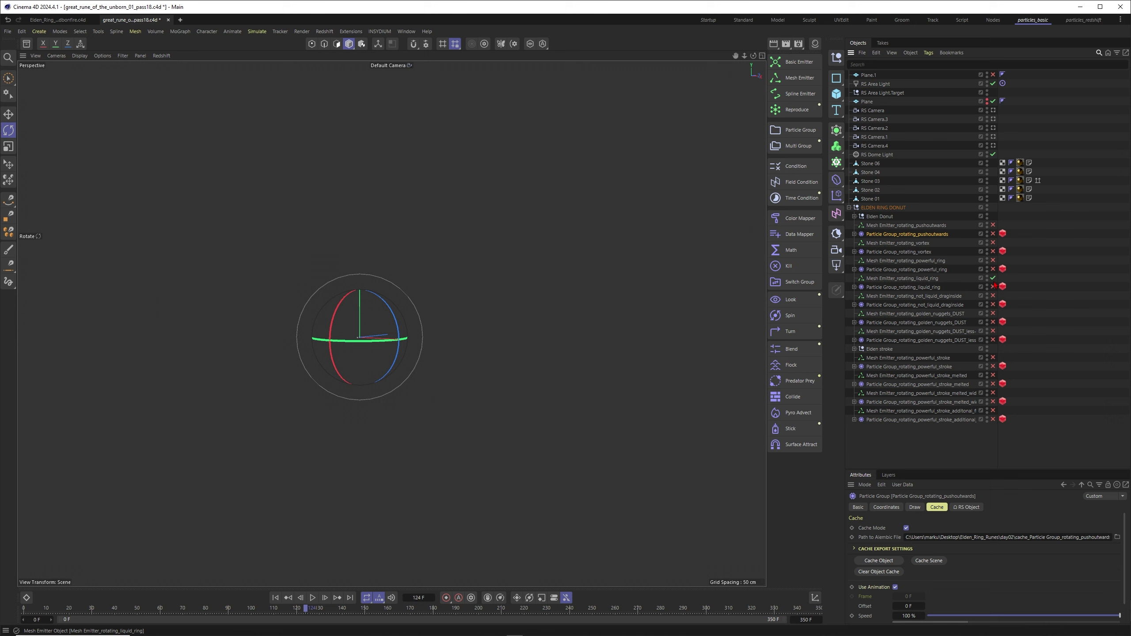
{"action": "left_click_drag", "start_coordinate": [993, 282], "coordinate": [993, 287]}
{"action": "left_click_drag", "start_coordinate": [992, 296], "coordinate": [993, 305]}
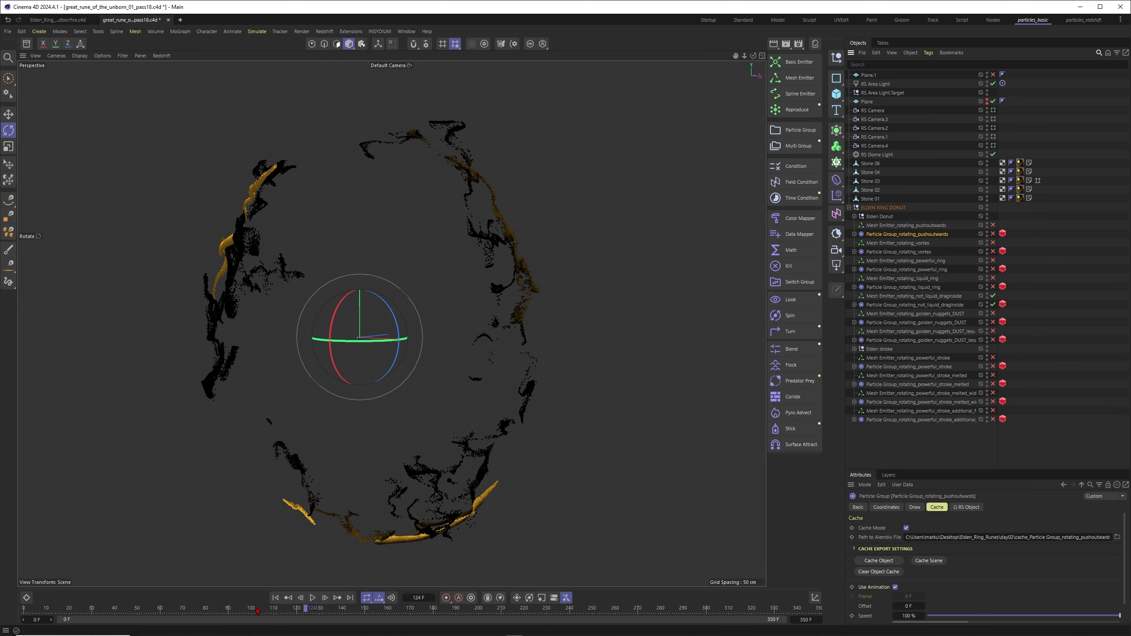
{"action": "left_click_drag", "start_coordinate": [258, 608], "coordinate": [509, 608]}
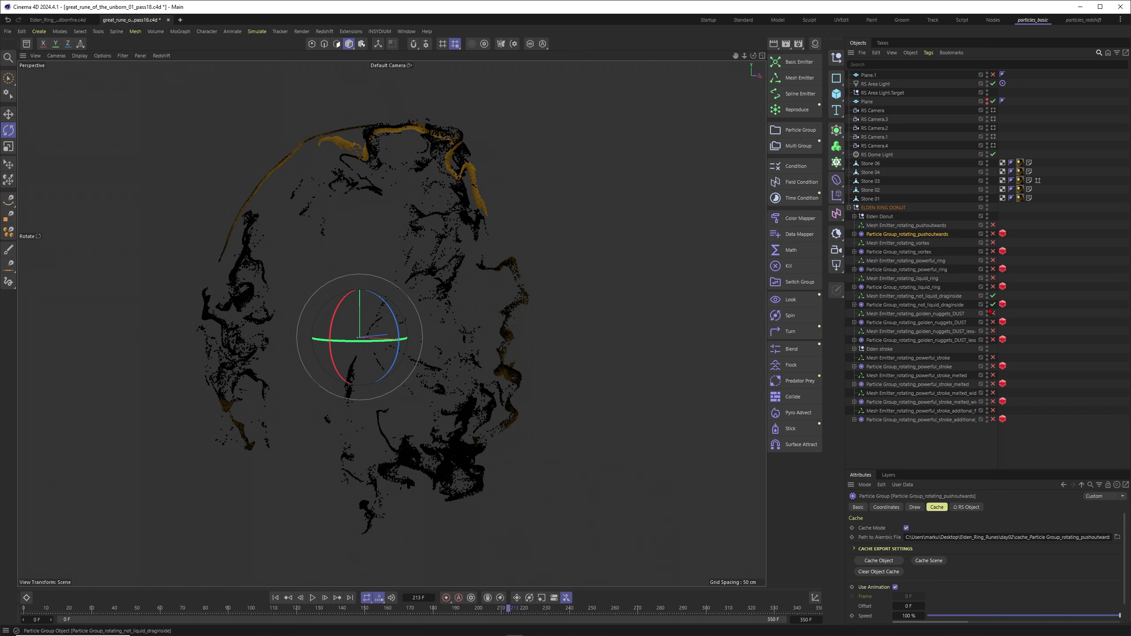
Show only the golden_nuggets_DUST particles and scrub the timeline back and forth to check their motion
{"action": "left_click_drag", "start_coordinate": [993, 313], "coordinate": [993, 305]}
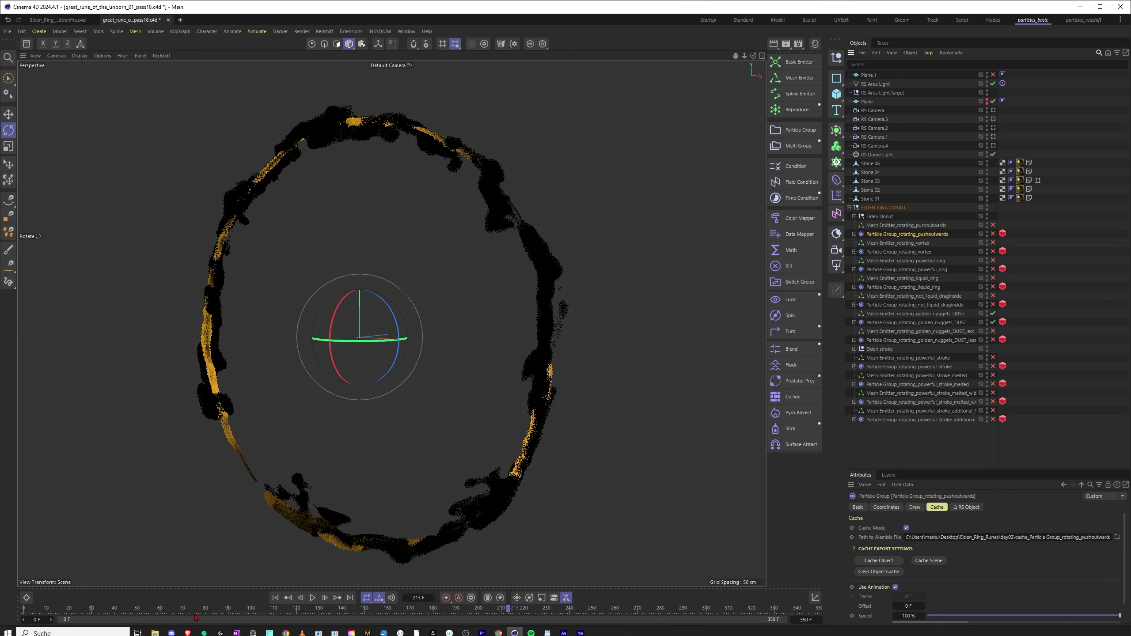
{"action": "left_click", "coordinate": [258, 613]}
{"action": "left_click_drag", "start_coordinate": [258, 613], "coordinate": [493, 609]}
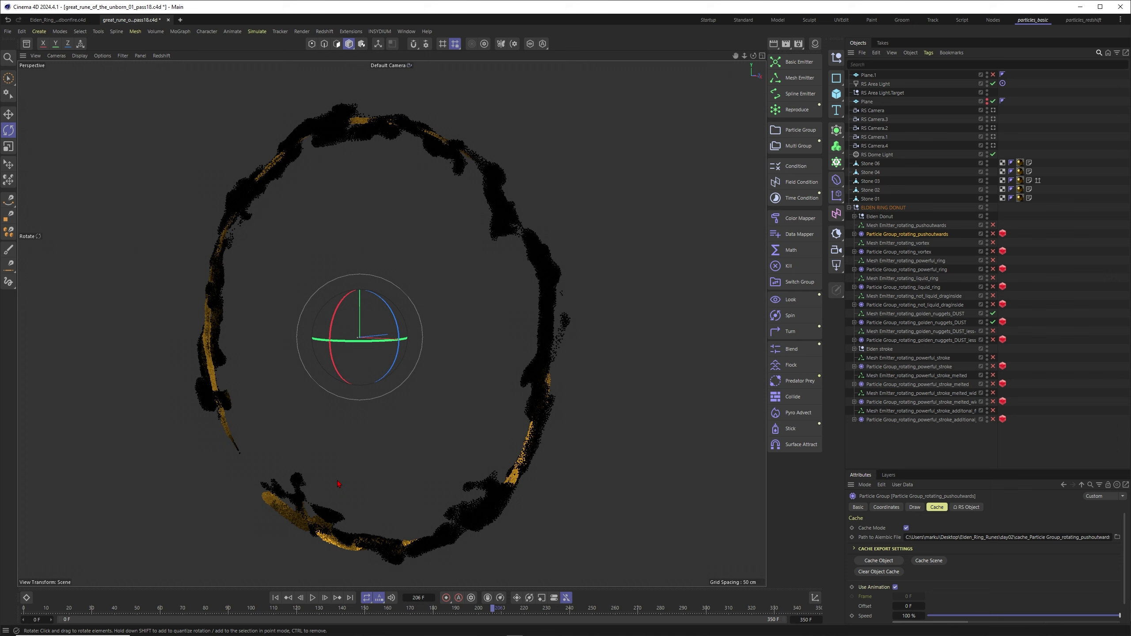
{"action": "mouse_move", "coordinate": [318, 610]}
{"action": "left_mouse_down"}
{"action": "mouse_move", "coordinate": [253, 611]}
{"action": "mouse_move", "coordinate": [313, 610]}
{"action": "left_mouse_up"}
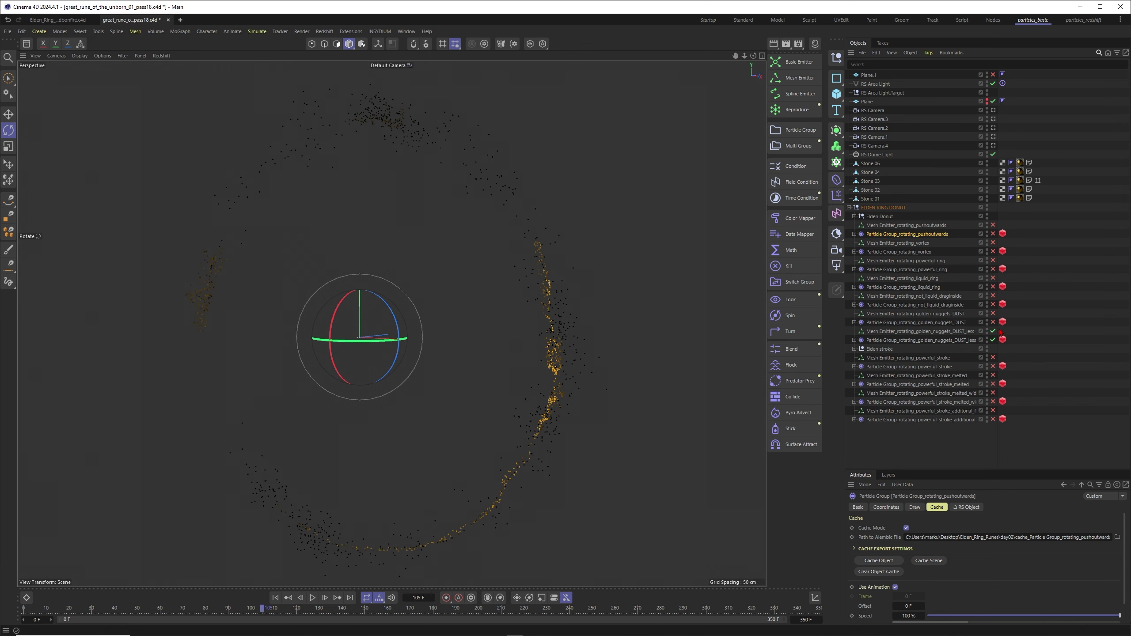
Swap the golden_nuggets_DUST_less particles for the powerful_stroke pair and scrub through their motion to frame 128
{"action": "left_click_drag", "start_coordinate": [993, 331], "coordinate": [993, 340]}
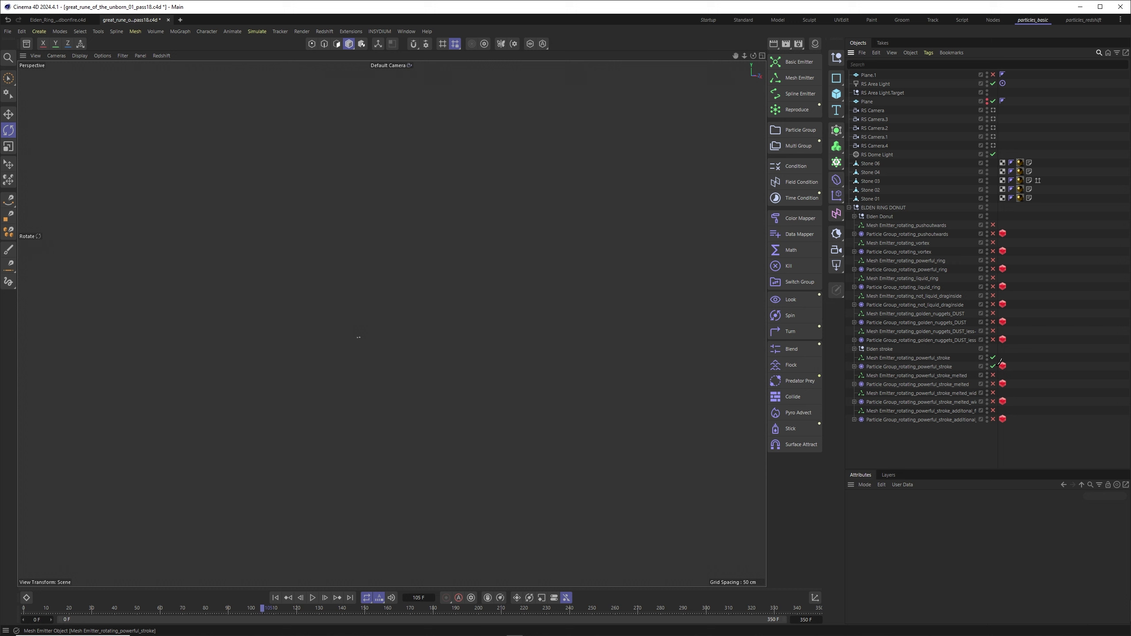
{"action": "left_click_drag", "start_coordinate": [263, 609], "coordinate": [102, 626]}
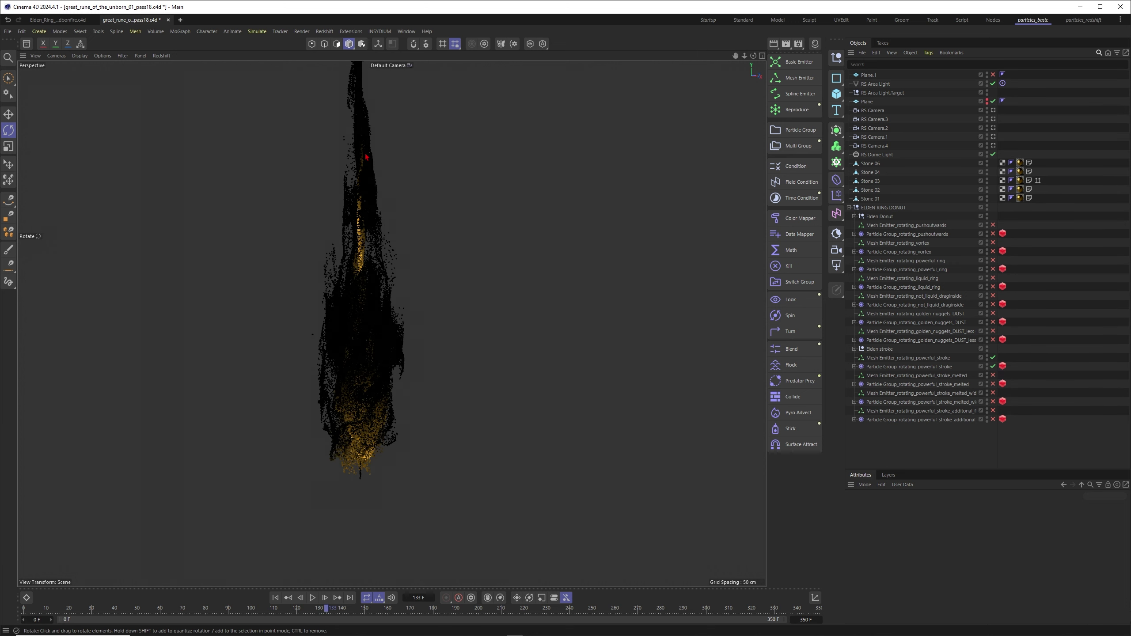
{"action": "mouse_move", "coordinate": [276, 608]}
{"action": "left_mouse_down"}
{"action": "mouse_move", "coordinate": [237, 621]}
{"action": "mouse_move", "coordinate": [293, 621]}
{"action": "left_mouse_up"}
Look through the modifiers of Particle Group_rotating_powerful_stroke and collapse its hierarchy
{"action": "left_click_drag", "start_coordinate": [1127, 401], "coordinate": [1127, 413]}
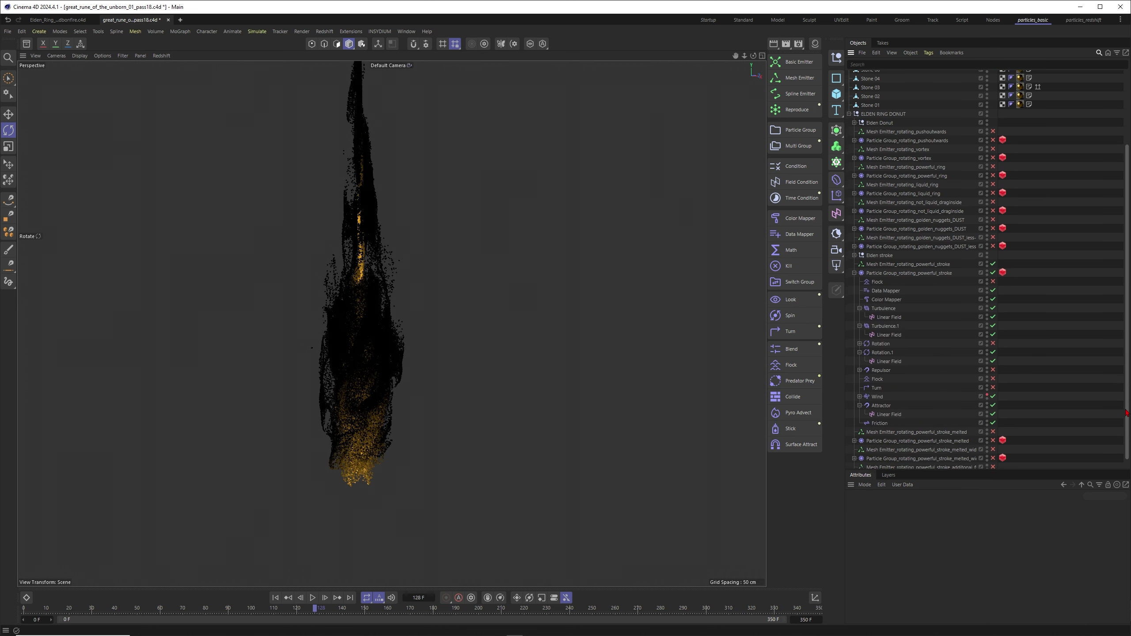
{"action": "scroll", "coordinate": [1126, 413], "scroll_direction": "down", "scroll_amount": 1}
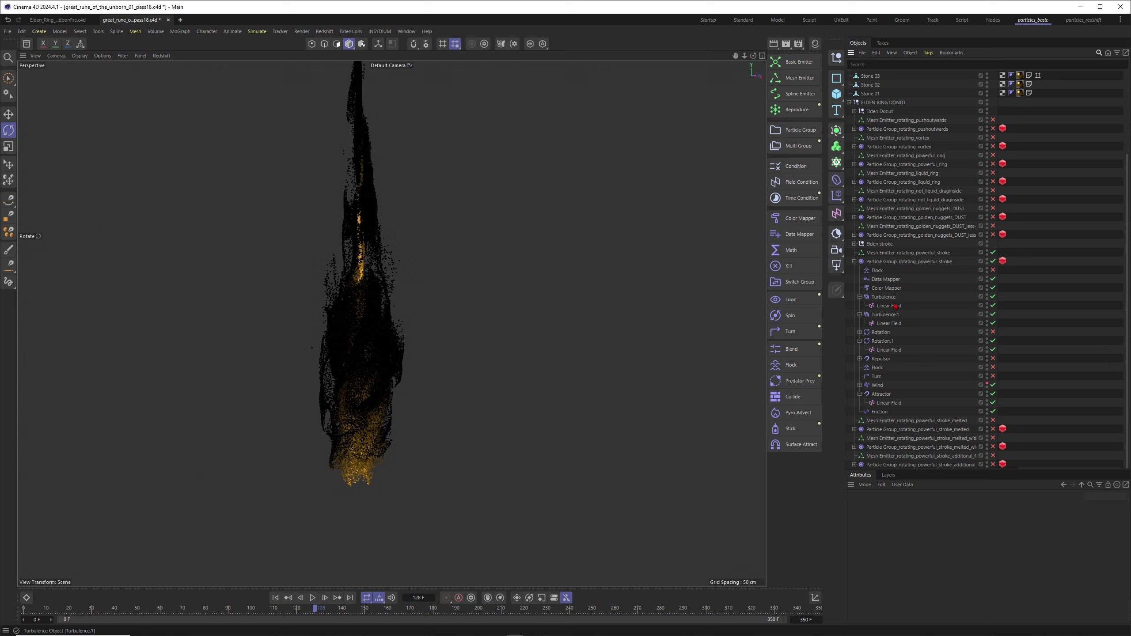
{"action": "left_click", "coordinate": [854, 261]}
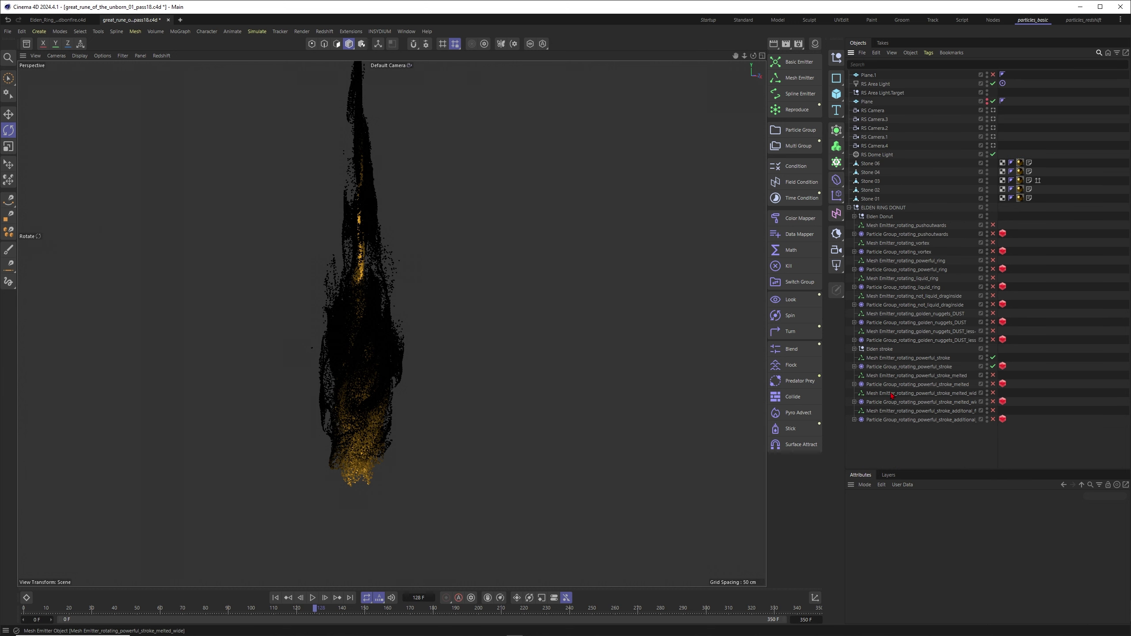
Show only the powerful_stroke_melted particles, scrub to frame 176, and inspect the Flock settings in their group
{"action": "left_click_drag", "start_coordinate": [992, 358], "coordinate": [993, 384]}
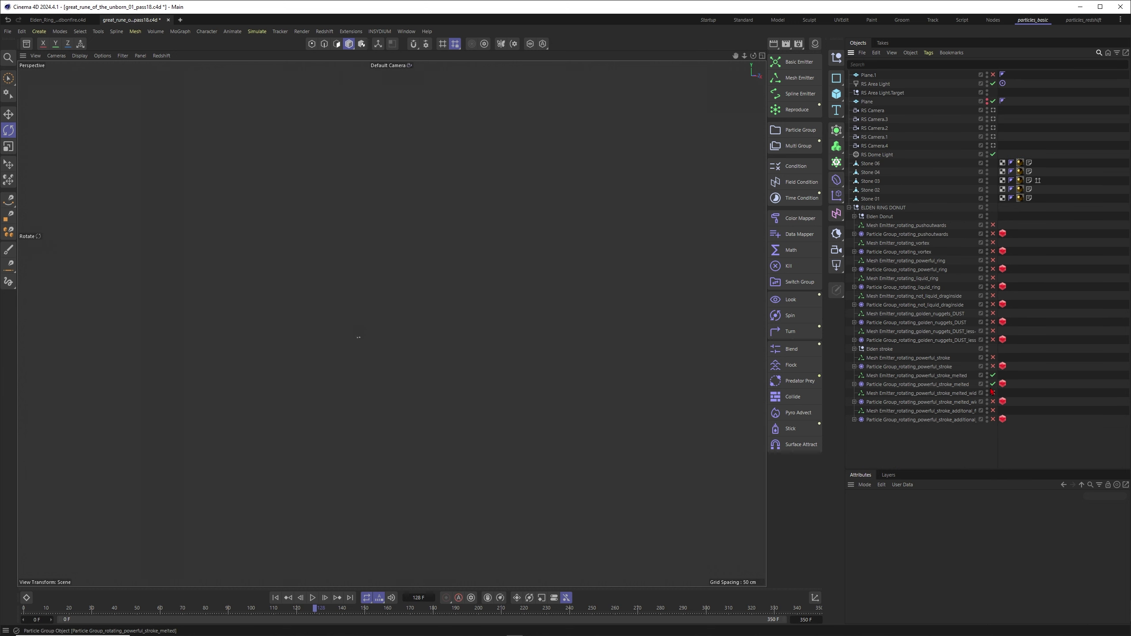
{"action": "left_click_drag", "start_coordinate": [175, 610], "coordinate": [424, 609]}
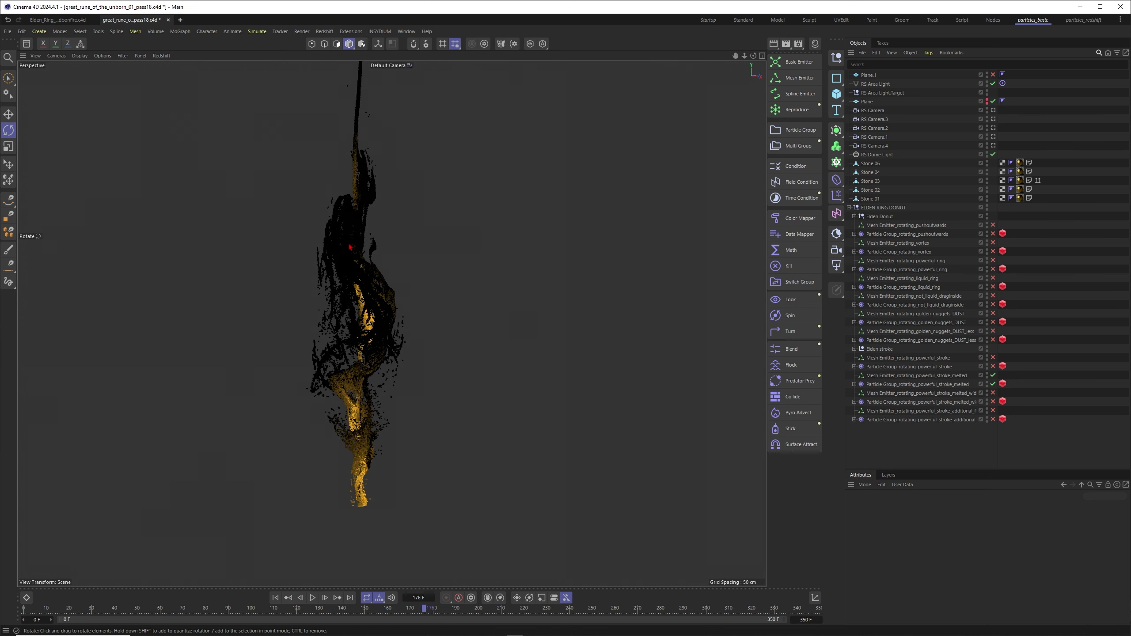
{"action": "left_click", "coordinate": [854, 383]}
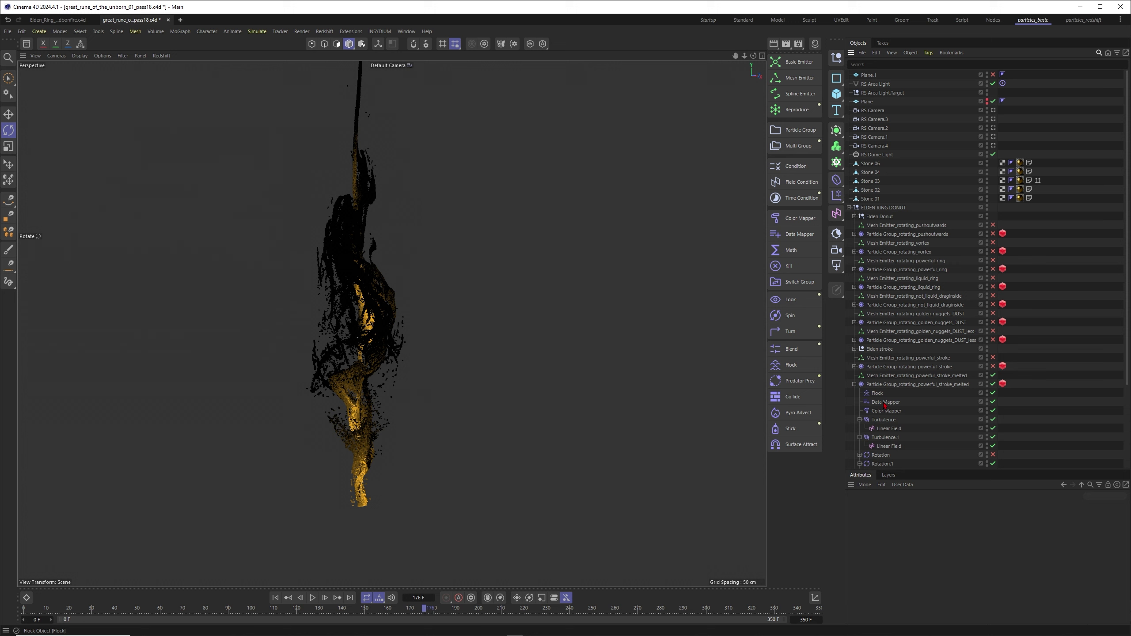
{"action": "left_click", "coordinate": [876, 394]}
{"action": "scroll", "coordinate": [957, 401], "scroll_direction": "down", "scroll_amount": 3}
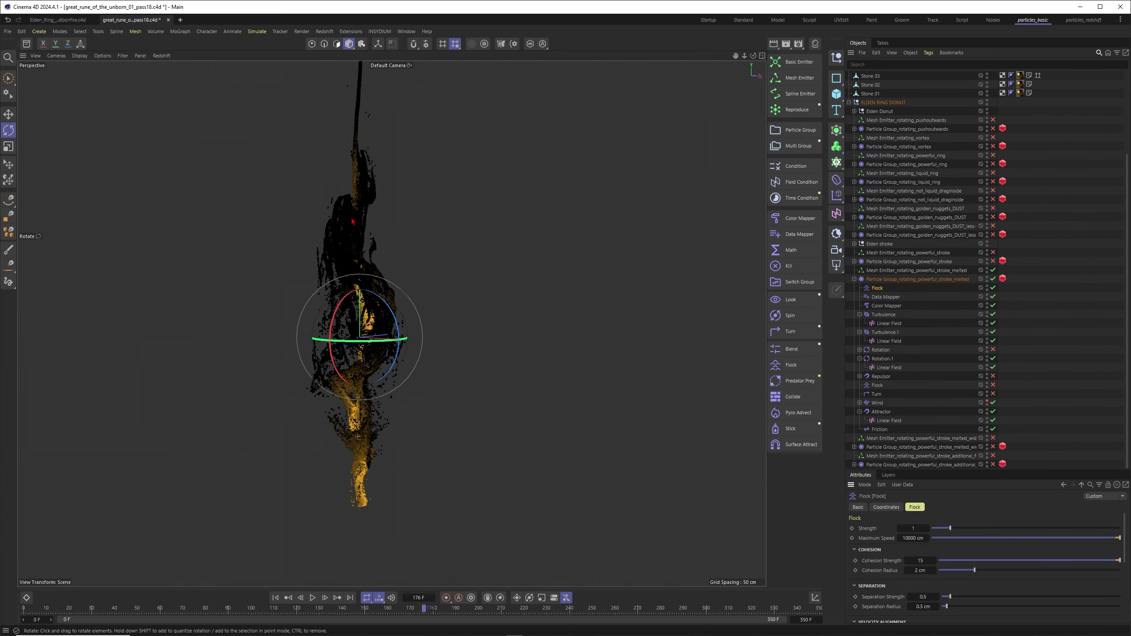
Check the powerful_stroke_melted_wide and powerful_stroke_additional particles one after another by scrubbing the timeline
{"action": "left_click", "coordinate": [284, 613]}
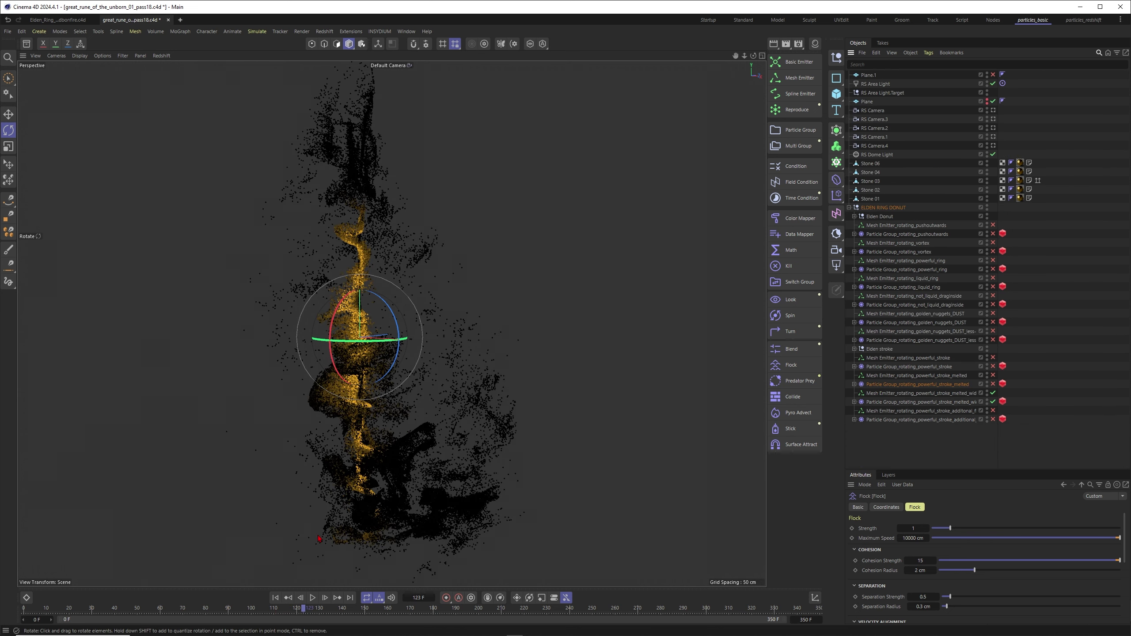
{"action": "left_click", "coordinate": [267, 610]}
{"action": "left_click_drag", "start_coordinate": [273, 611], "coordinate": [347, 611]}
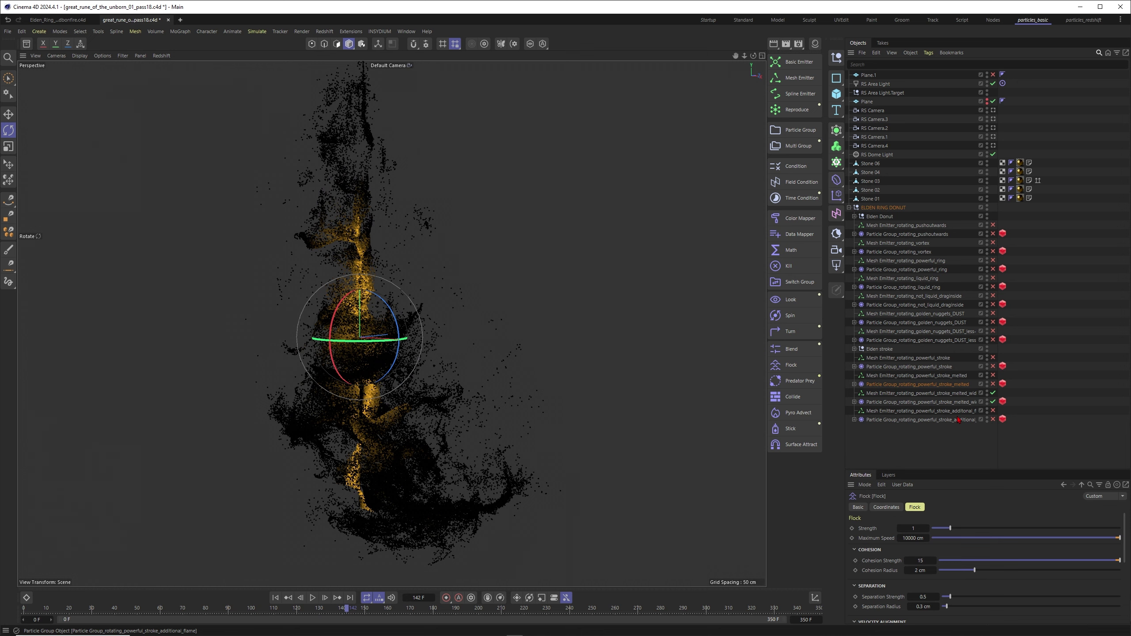
{"action": "left_click_drag", "start_coordinate": [993, 393], "coordinate": [993, 402]}
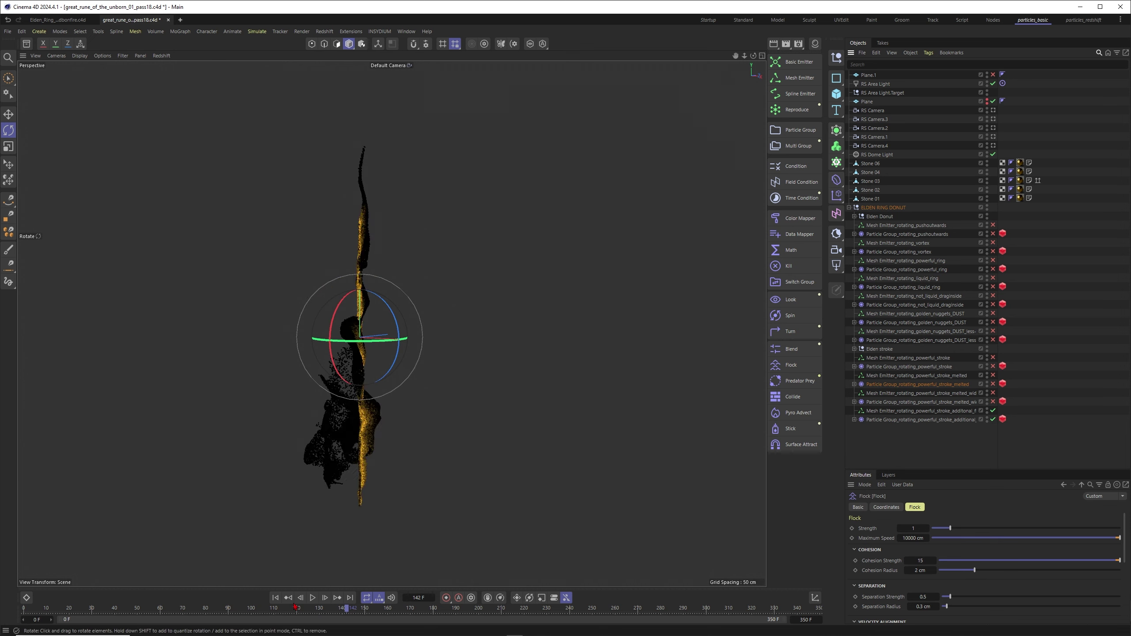
{"action": "left_click_drag", "start_coordinate": [231, 608], "coordinate": [353, 606]}
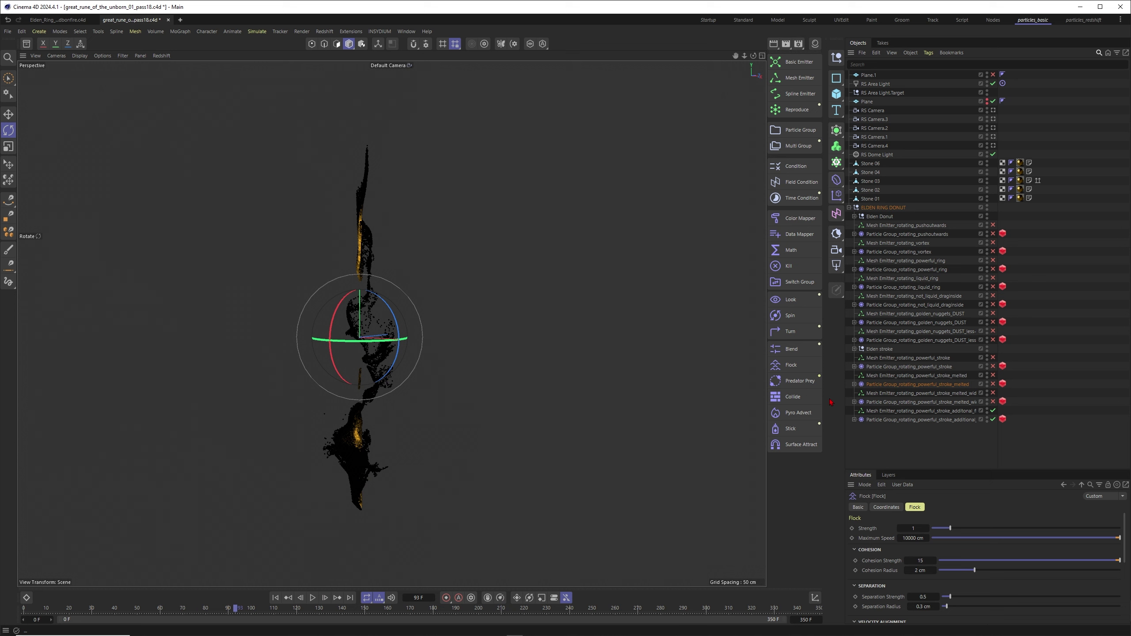
Collapse the ELDEN RING DONUT hierarchy and create a new empty project
{"action": "left_click", "coordinate": [882, 208]}
{"action": "left_click", "coordinate": [849, 207]}
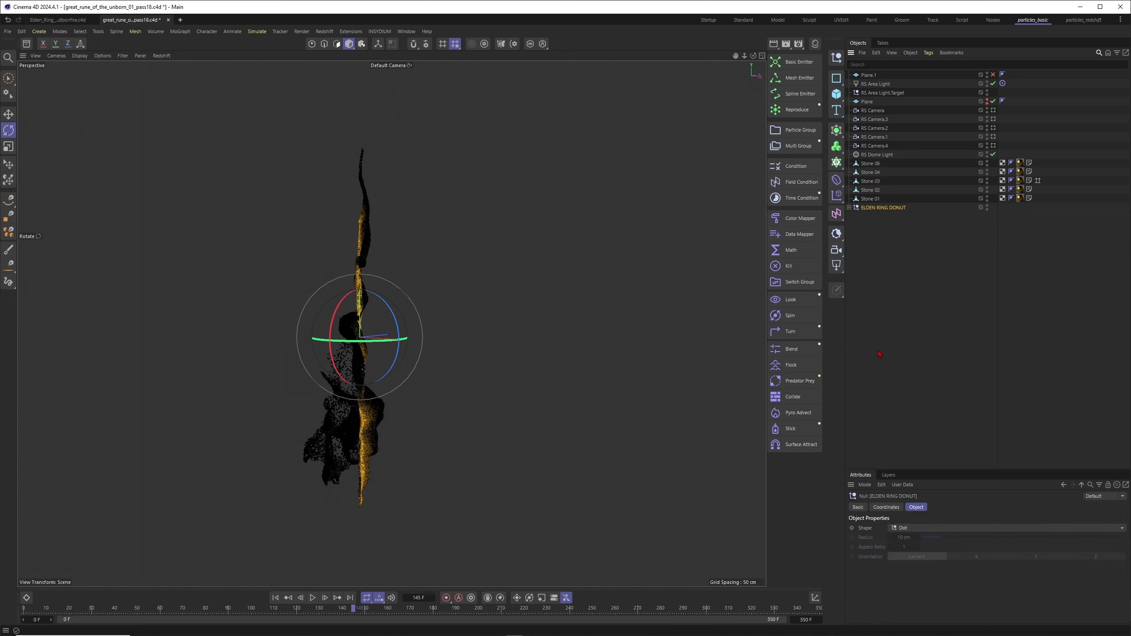
{"action": "left_click", "coordinate": [877, 335]}
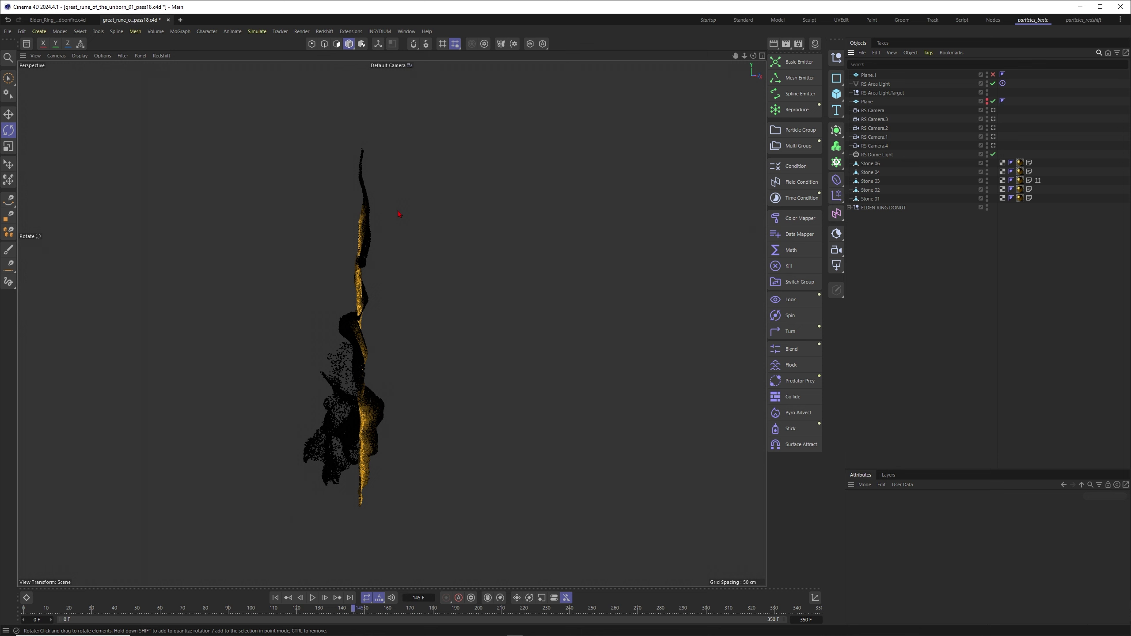
{"action": "left_click", "coordinate": [180, 20]}
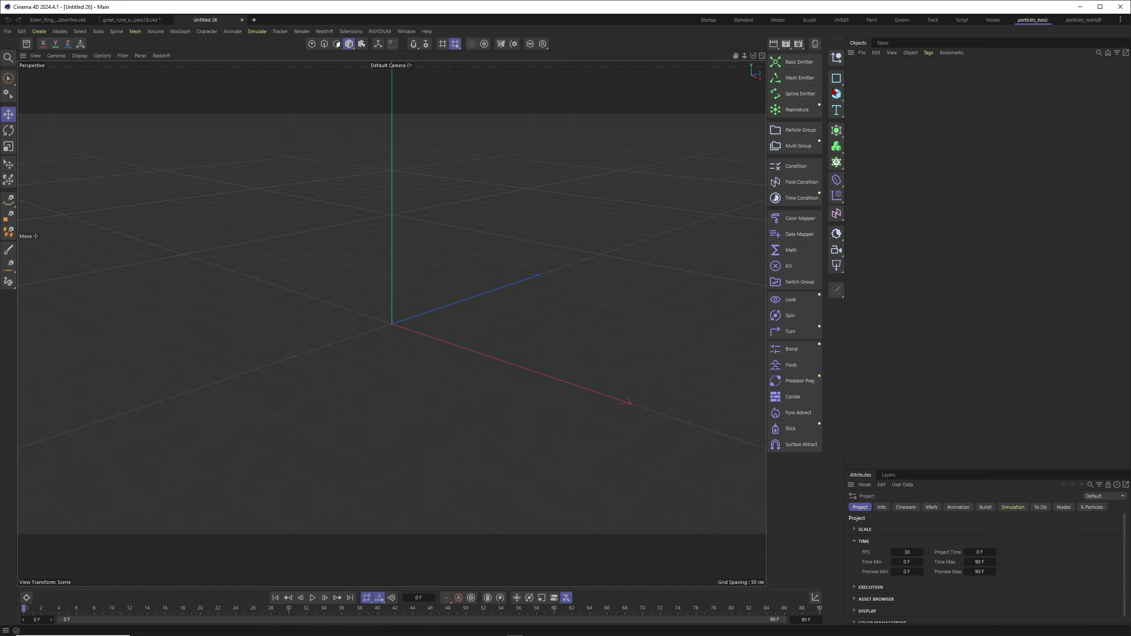
Add a torus to the scene with its orientation set to +Z
{"action": "left_click_drag", "start_coordinate": [836, 97], "coordinate": [932, 157]}
{"action": "scroll", "coordinate": [477, 266], "scroll_direction": "down", "scroll_amount": 2}
{"action": "left_click", "coordinate": [1053, 565]}
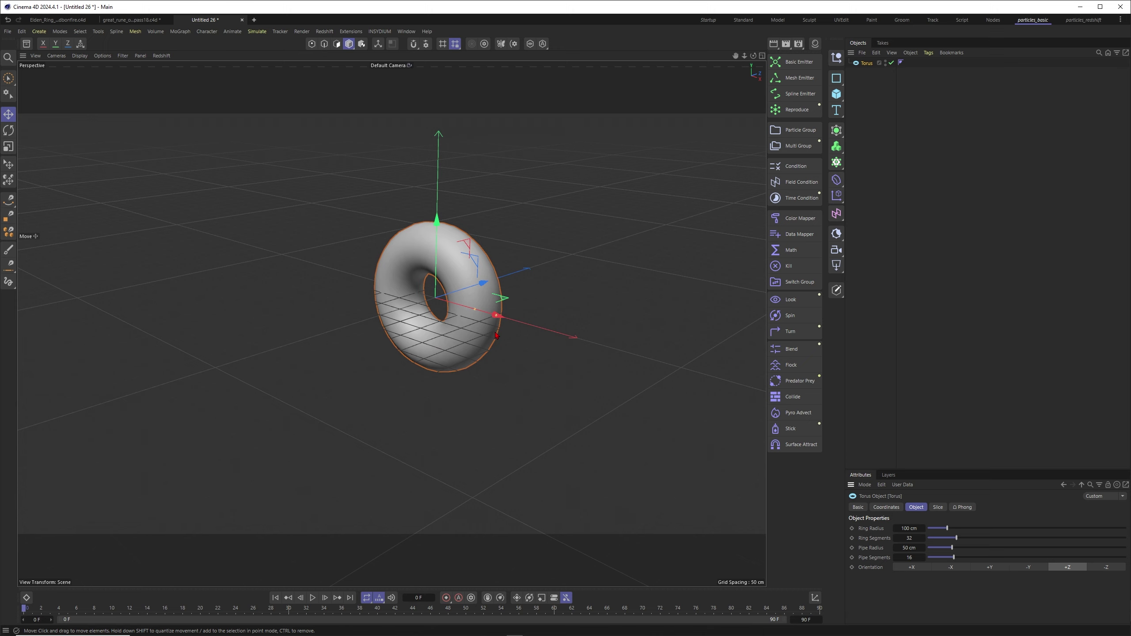
Hide the grid, world axis and horizon in the viewport, and set the safe frame opacity to 0%
{"action": "left_click", "coordinate": [124, 55]}
{"action": "left_click", "coordinate": [134, 119]}
{"action": "left_click", "coordinate": [123, 56]}
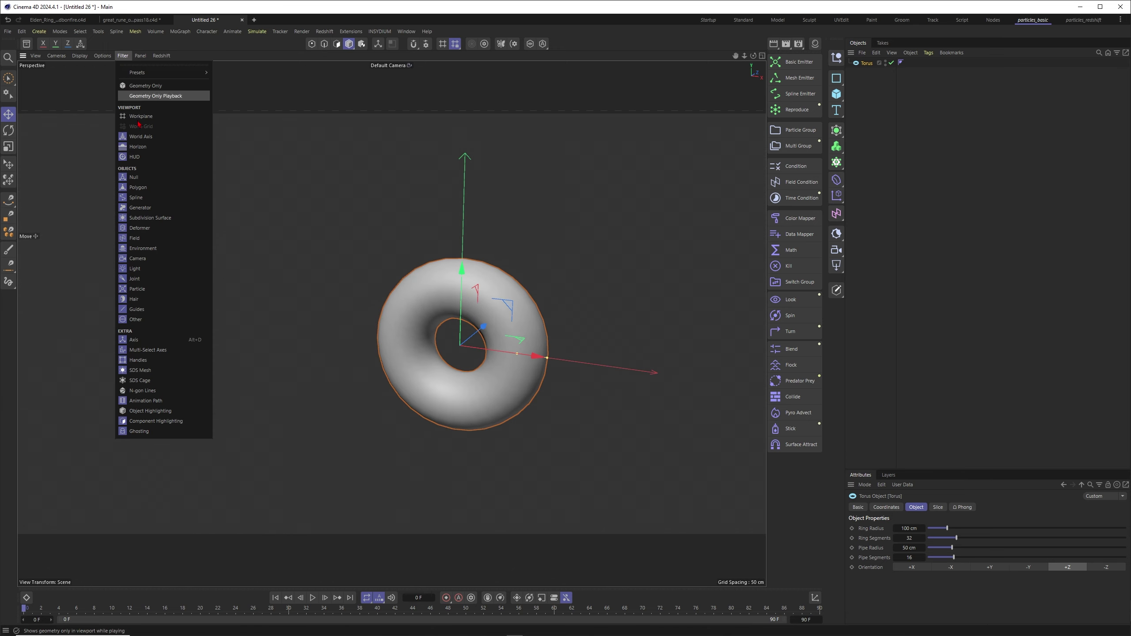
{"action": "left_click", "coordinate": [133, 137]}
{"action": "left_click", "coordinate": [122, 56]}
{"action": "left_click", "coordinate": [143, 148]}
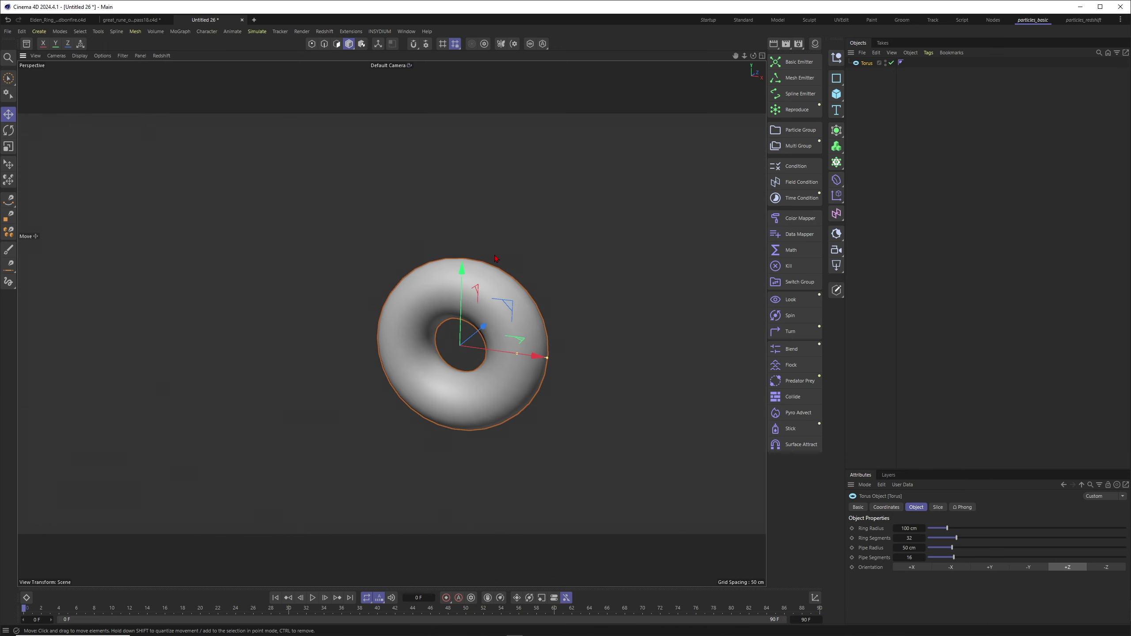
{"action": "key", "text": "shift+v"}
{"action": "left_click_drag", "start_coordinate": [1003, 595], "coordinate": [918, 595]}
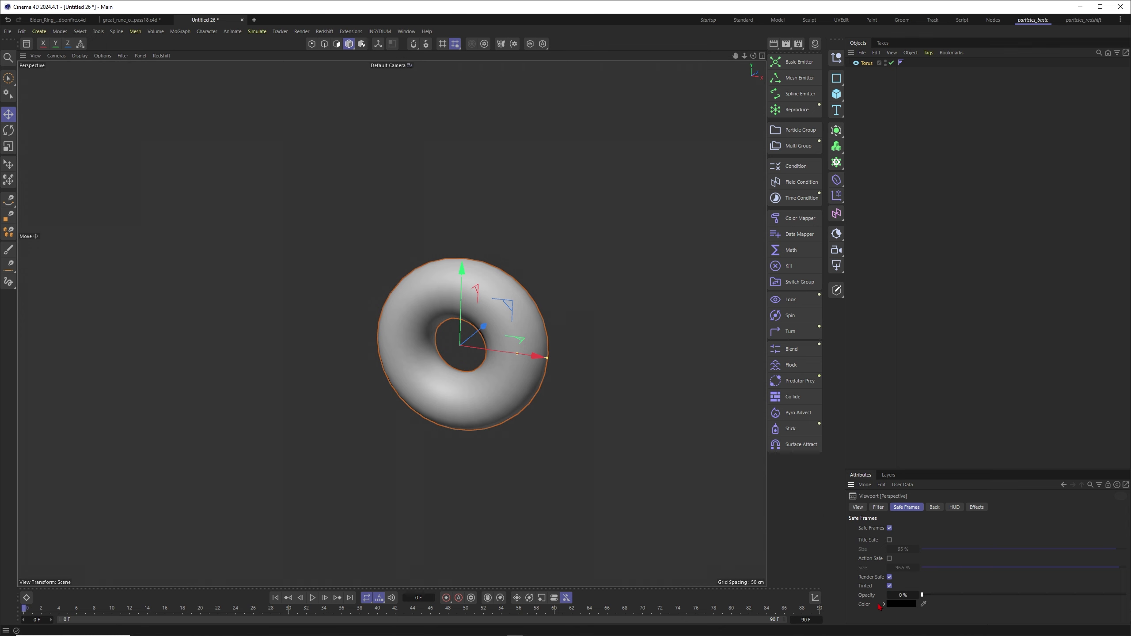
Reshape the torus into a thin ring with a ring radius of about 133 cm and a pipe radius of about 1.5 cm
{"action": "scroll", "coordinate": [531, 391], "scroll_direction": "up", "scroll_amount": 3}
{"action": "left_click_drag", "start_coordinate": [512, 335], "coordinate": [621, 365]}
{"action": "middle_click_drag", "start_coordinate": [383, 315], "coordinate": [414, 349], "text": "alt"}
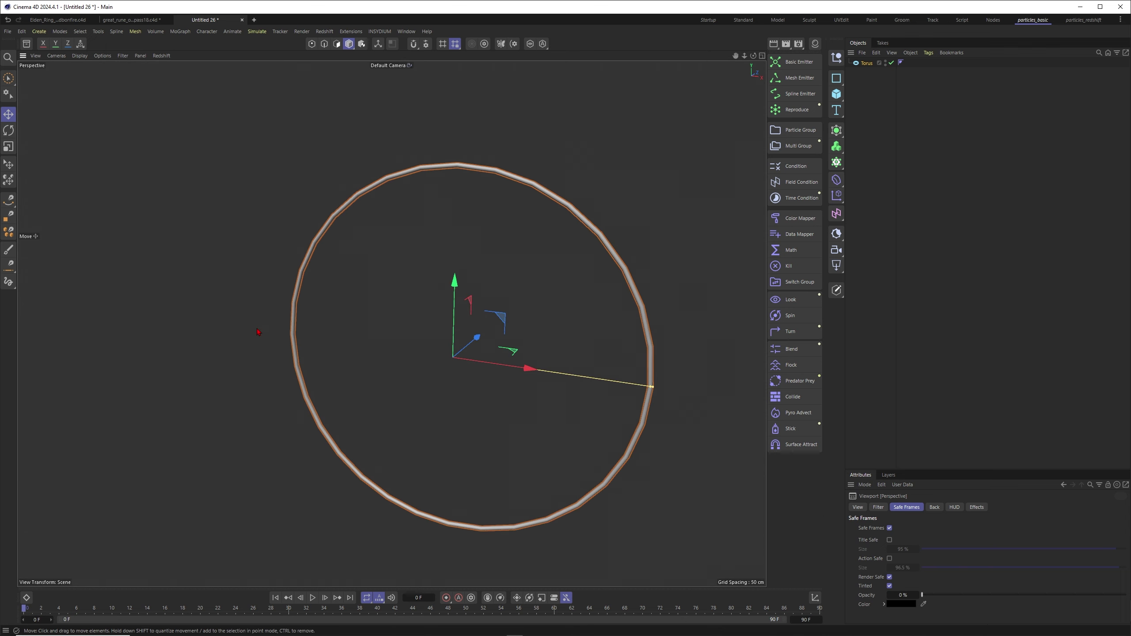
Increase the torus's resolution to 600 ring segments and 20 pipe segments
{"action": "left_click", "coordinate": [867, 63]}
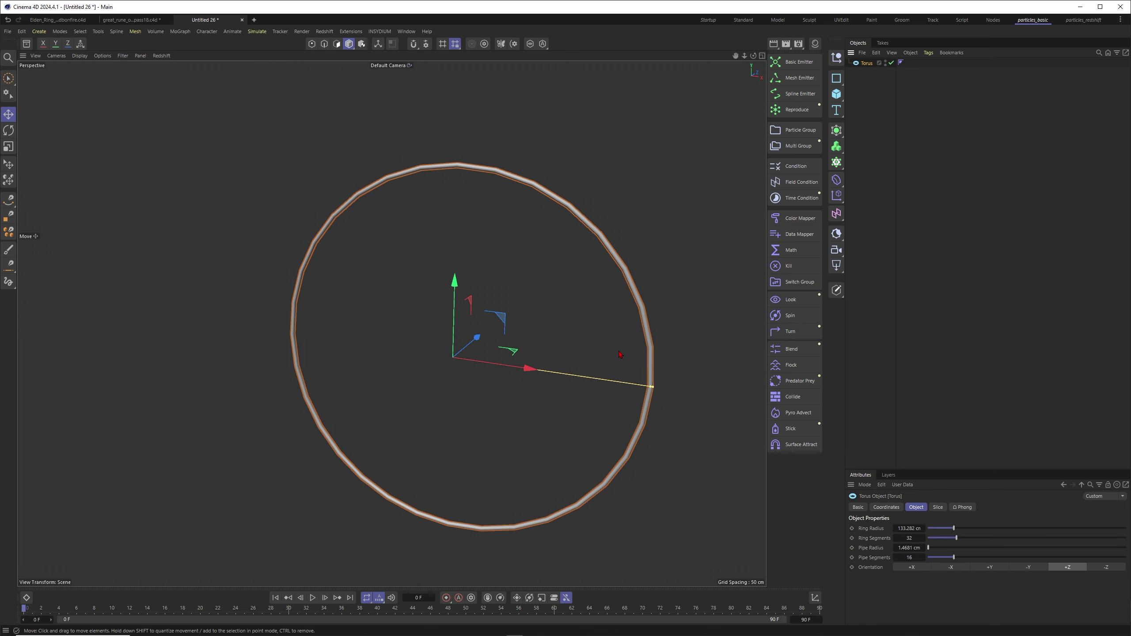
{"action": "scroll", "coordinate": [696, 302], "scroll_direction": "up", "scroll_amount": 2}
{"action": "scroll", "coordinate": [696, 302], "scroll_direction": "up", "scroll_amount": 2}
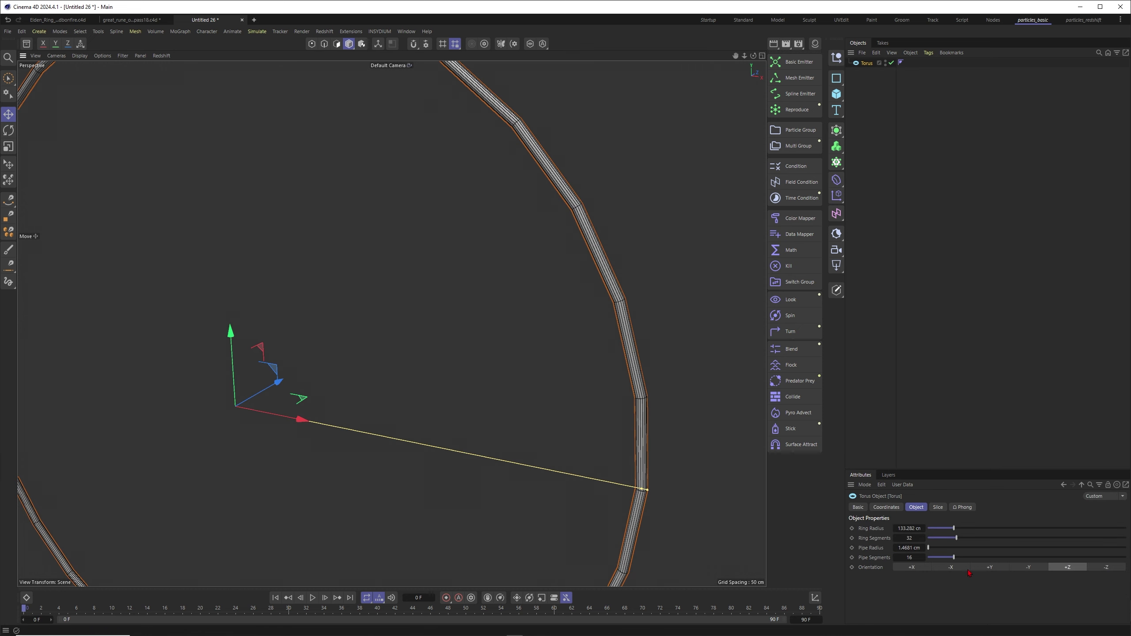
{"action": "left_click_drag", "start_coordinate": [910, 557], "coordinate": [918, 557]}
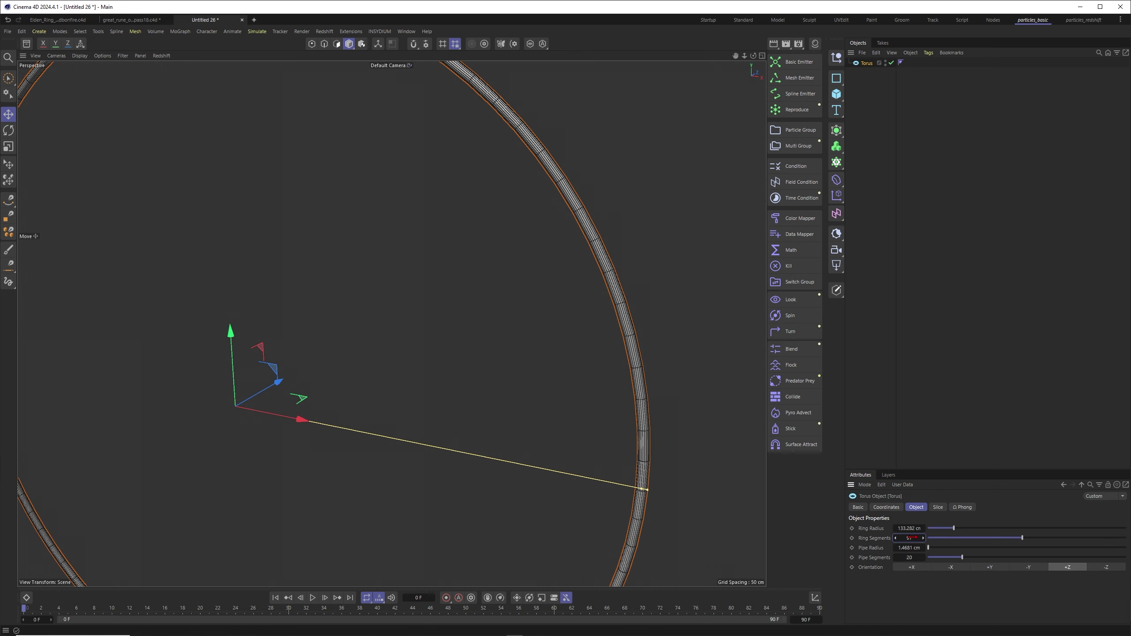
{"action": "type", "text": "500"}
{"action": "key", "text": "Return"}
{"action": "left_click", "coordinate": [904, 534]}
{"action": "type", "text": "600"}
{"action": "key", "text": "Return"}
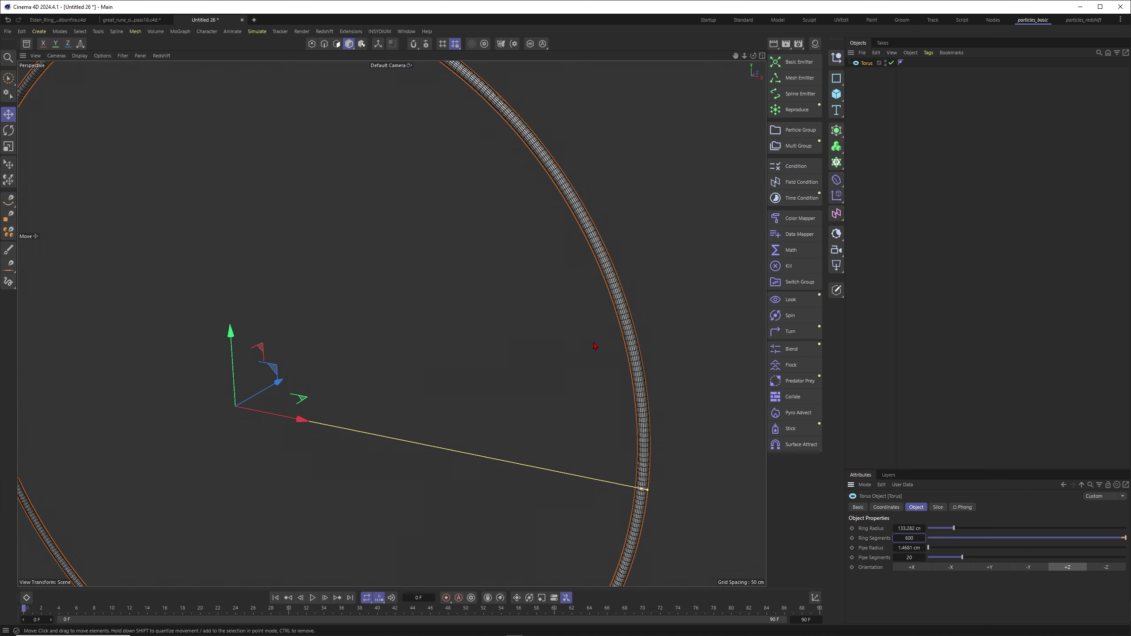
{"action": "mouse_move", "coordinate": [623, 322]}
{"action": "right_mouse_down", "text": "alt"}
{"action": "mouse_move", "coordinate": [586, 356]}
{"action": "mouse_move", "coordinate": [603, 328]}
{"action": "right_mouse_up", "text": "alt"}
{"action": "left_click_drag", "start_coordinate": [617, 266], "coordinate": [636, 265], "text": "alt"}
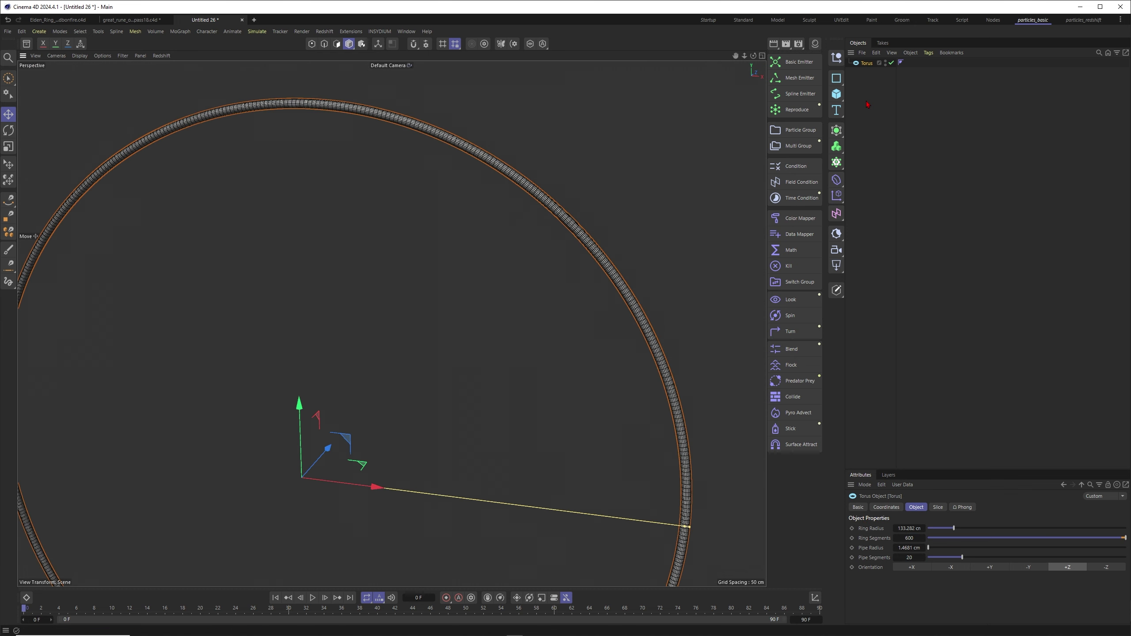
Add a Vertex Map tag to the torus
{"action": "left_click", "coordinate": [879, 87]}
{"action": "right_click", "coordinate": [866, 64]}
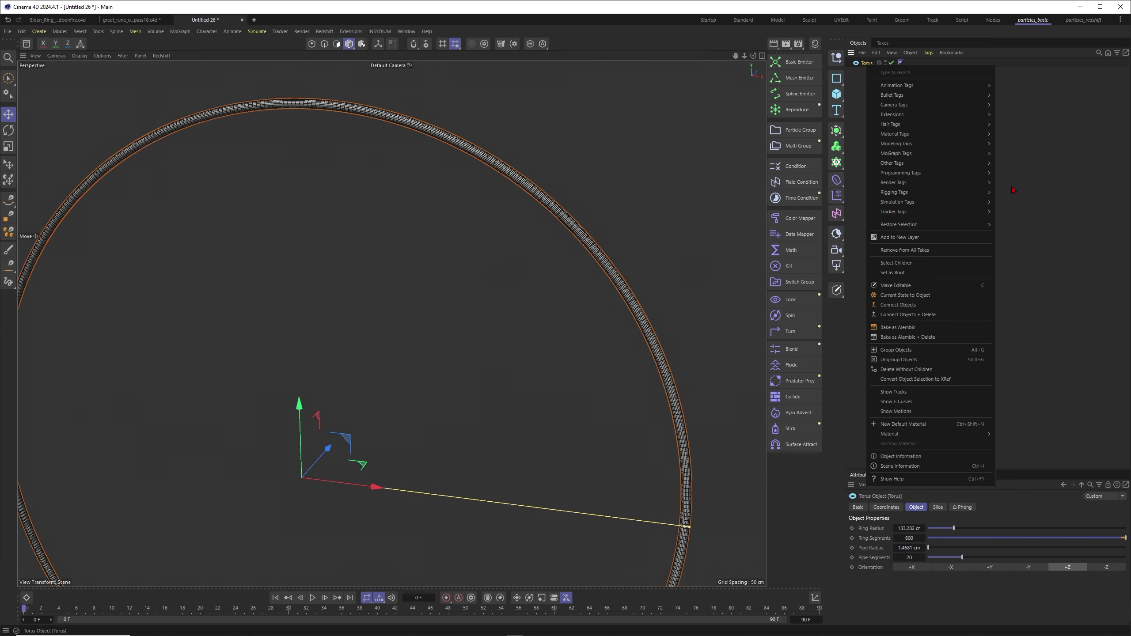
{"action": "mouse_move", "coordinate": [908, 163]}
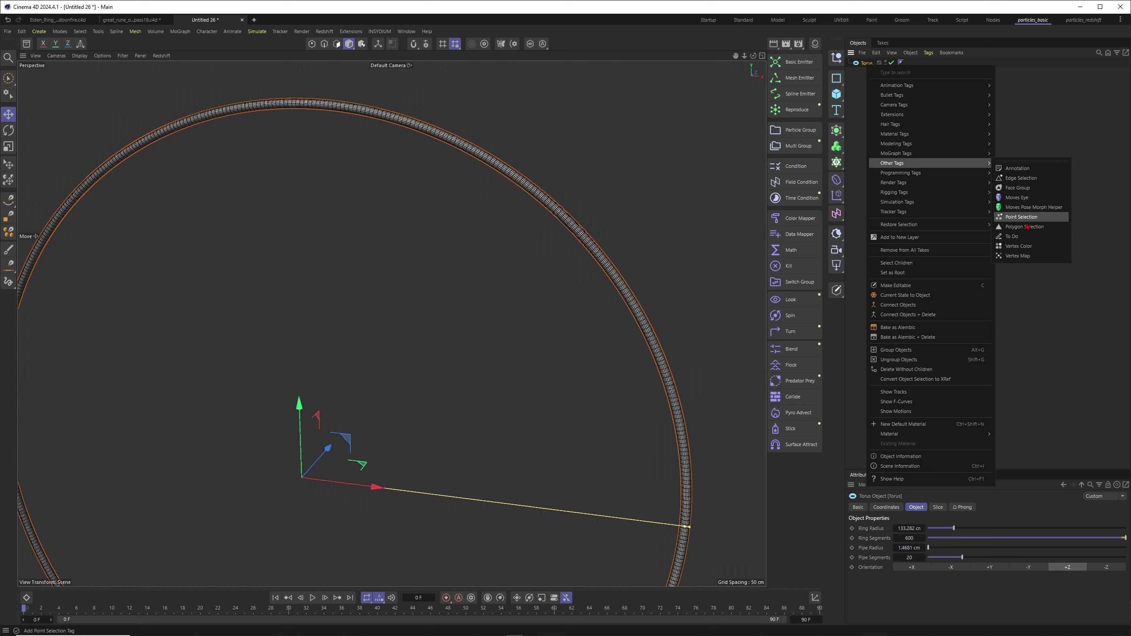
{"action": "left_click", "coordinate": [1020, 255]}
{"action": "scroll", "coordinate": [546, 296], "scroll_direction": "down", "scroll_amount": 4}
{"action": "scroll", "coordinate": [546, 295], "scroll_direction": "up", "scroll_amount": 3}
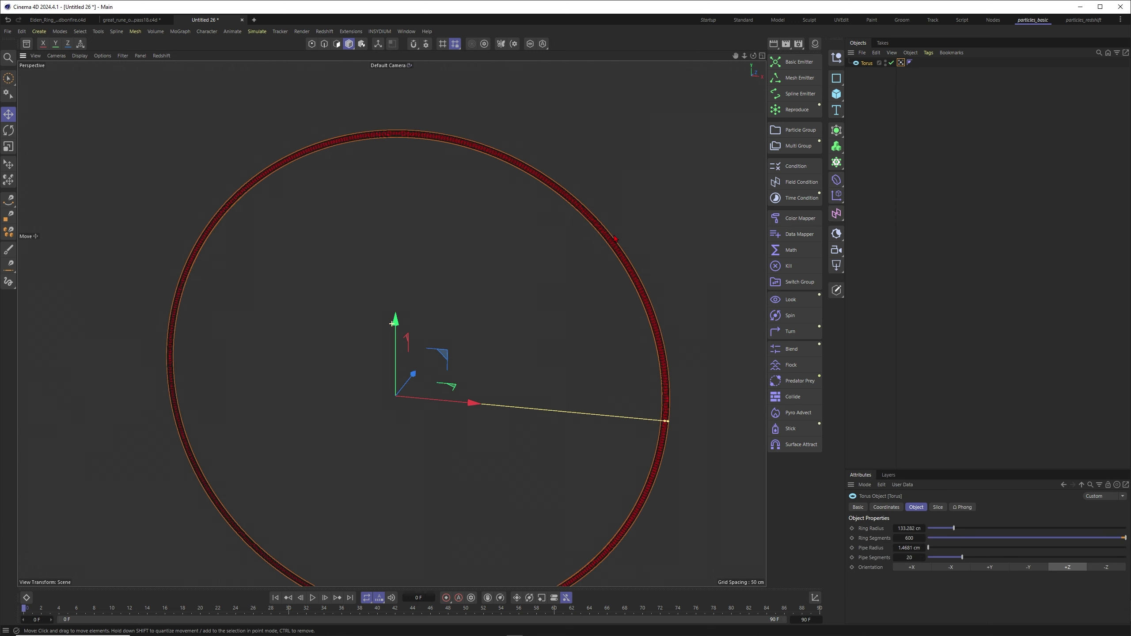
Enlarge the attribute area and add a Random Field to the torus's Vertex Map tag
{"action": "left_click", "coordinate": [900, 63]}
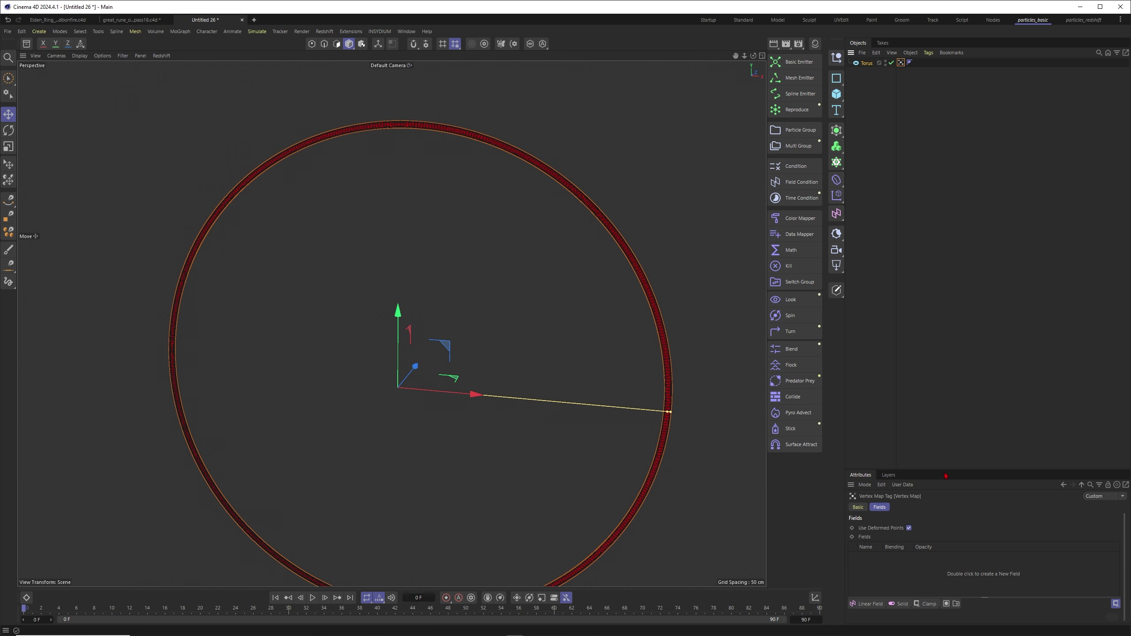
{"action": "left_click_drag", "start_coordinate": [946, 476], "coordinate": [944, 294]}
{"action": "left_click", "coordinate": [865, 424]}
{"action": "left_click", "coordinate": [880, 508]}
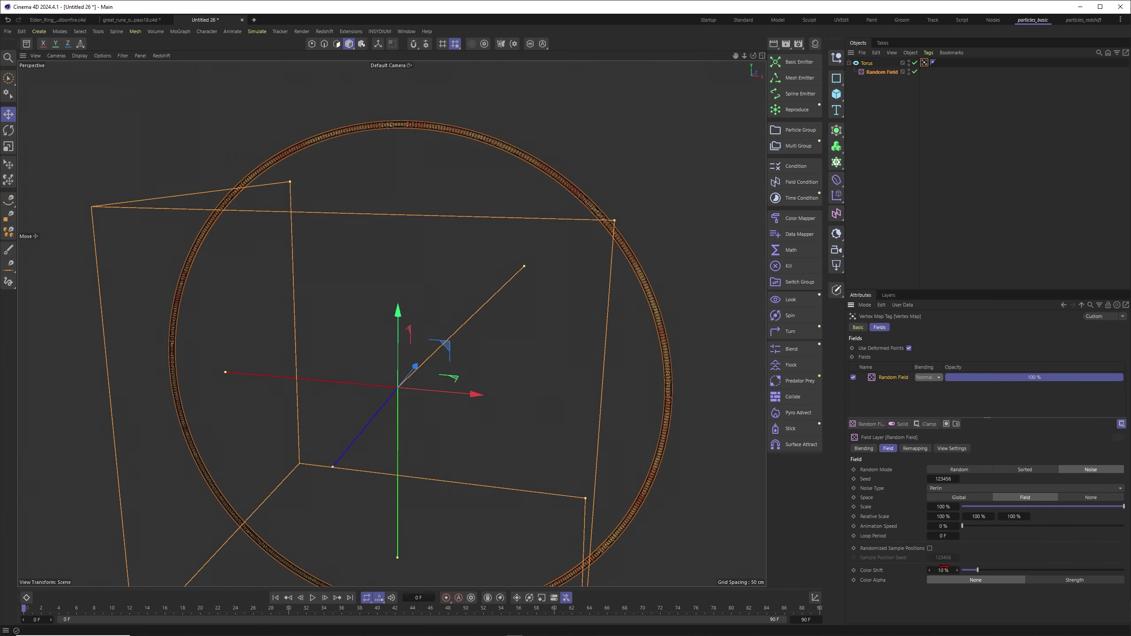
Adjust the Random Field's remapping to a strength of 142% and a minimum of -203%
{"action": "left_click", "coordinate": [915, 448]}
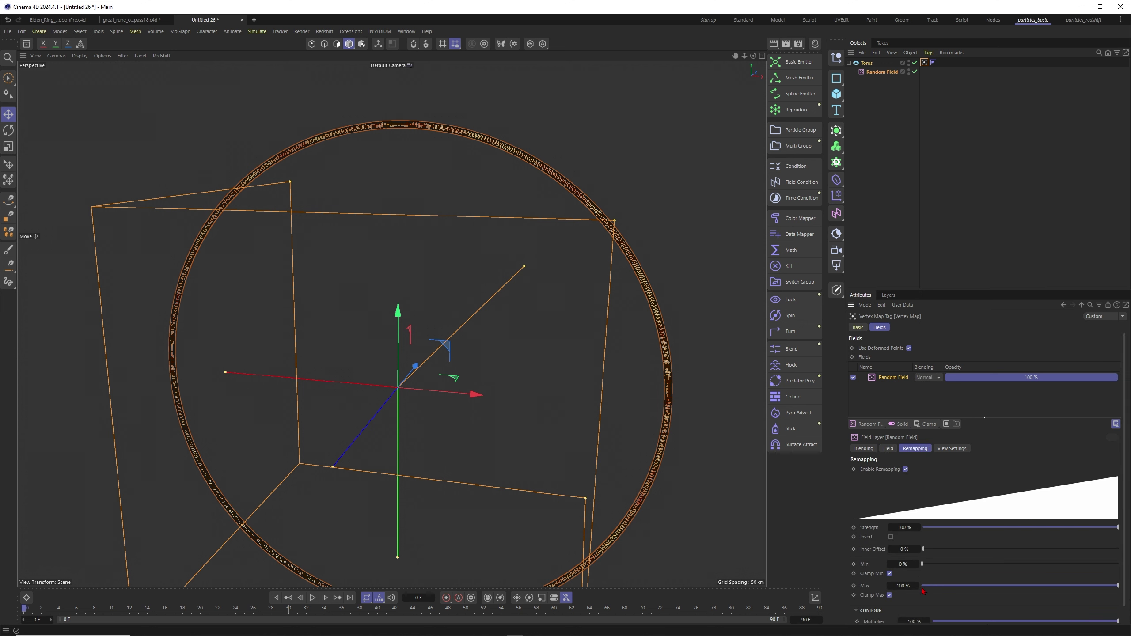
{"action": "scroll", "coordinate": [1086, 555], "scroll_direction": "down", "scroll_amount": 1}
{"action": "left_click_drag", "start_coordinate": [922, 546], "coordinate": [902, 501]}
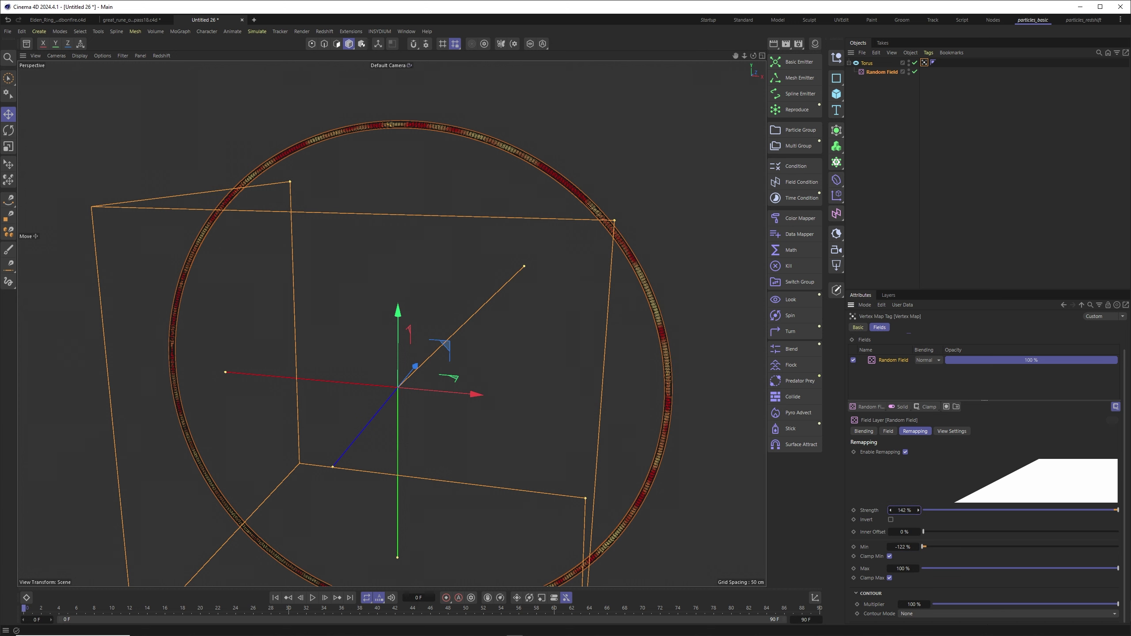
{"action": "left_click_drag", "start_coordinate": [904, 547], "coordinate": [904, 571]}
Scale the Random Field's noise to 1500% and display the viewport with Gouraud shading without wireframe lines
{"action": "left_click", "coordinate": [900, 73]}
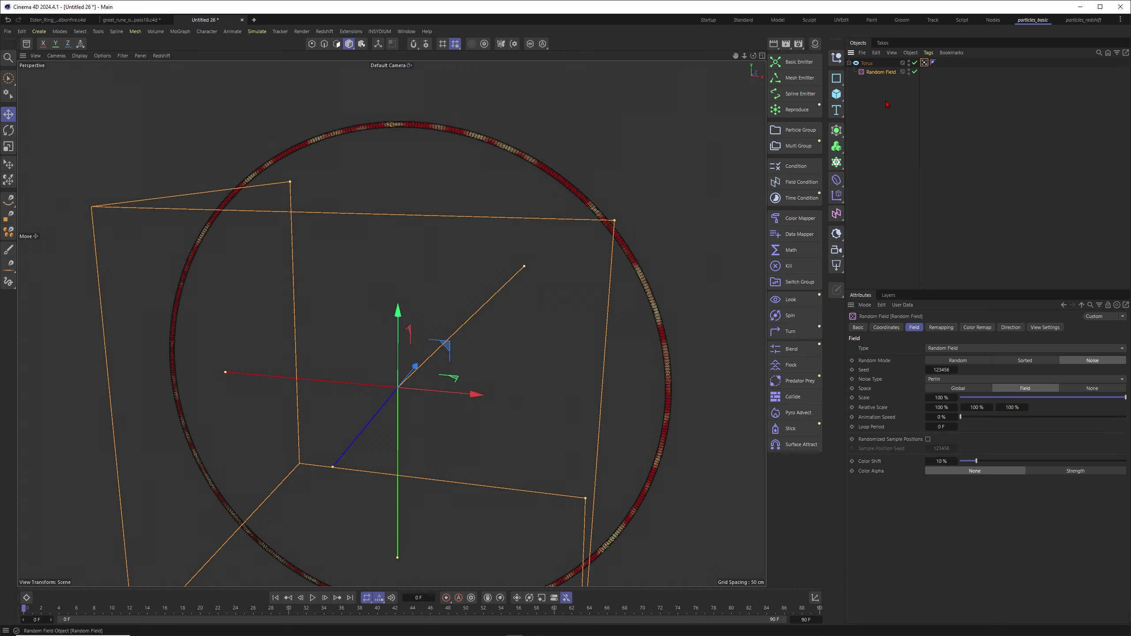
{"action": "scroll", "coordinate": [536, 274], "scroll_direction": "down", "scroll_amount": 1}
{"action": "right_click_drag", "start_coordinate": [535, 275], "coordinate": [452, 176], "text": "alt"}
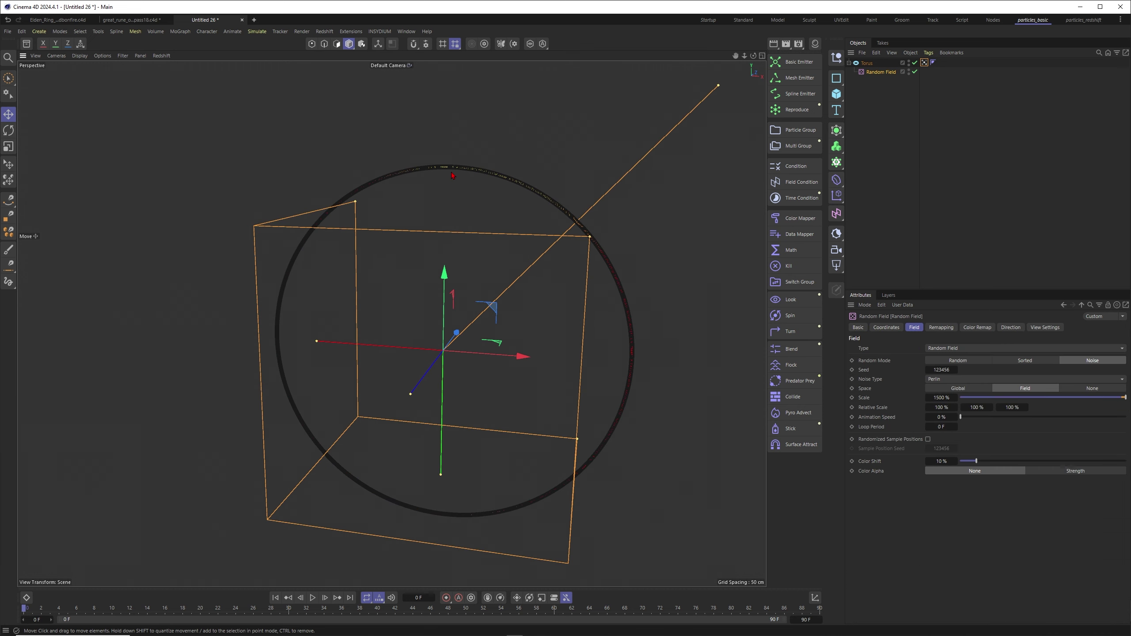
{"action": "middle_click_drag", "start_coordinate": [452, 177], "coordinate": [475, 191], "text": "alt"}
{"action": "key", "text": "n"}
{"action": "key", "text": "a"}
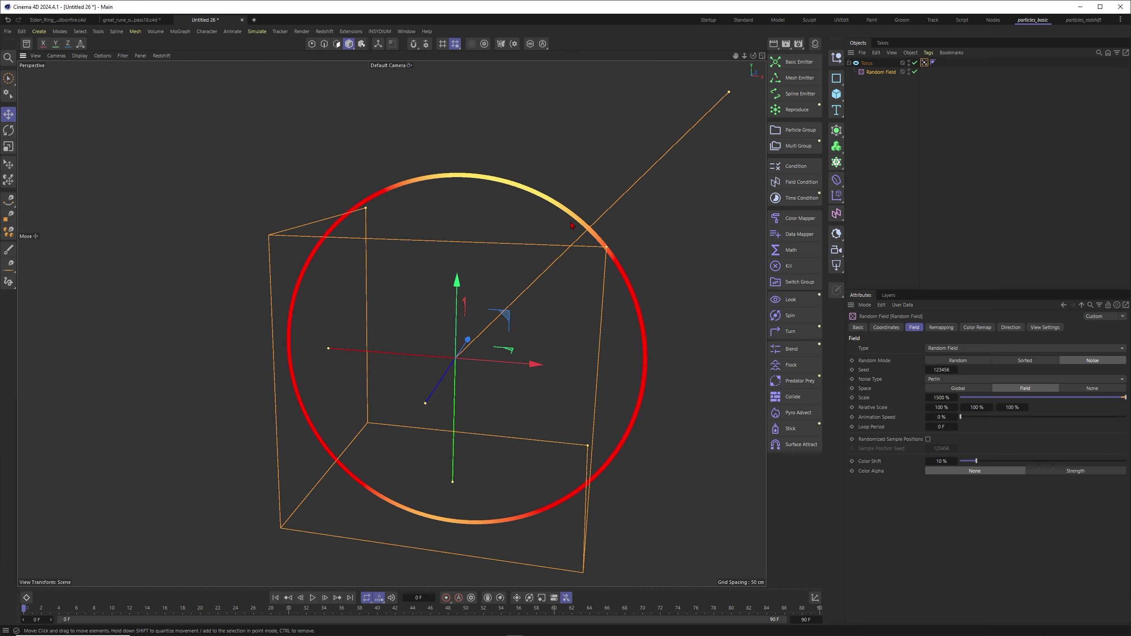
Set the Random Field's animation speed to 50% and play the animation
{"action": "left_click", "coordinate": [938, 415]}
{"action": "type", "text": "50"}
{"action": "key", "text": "Return"}
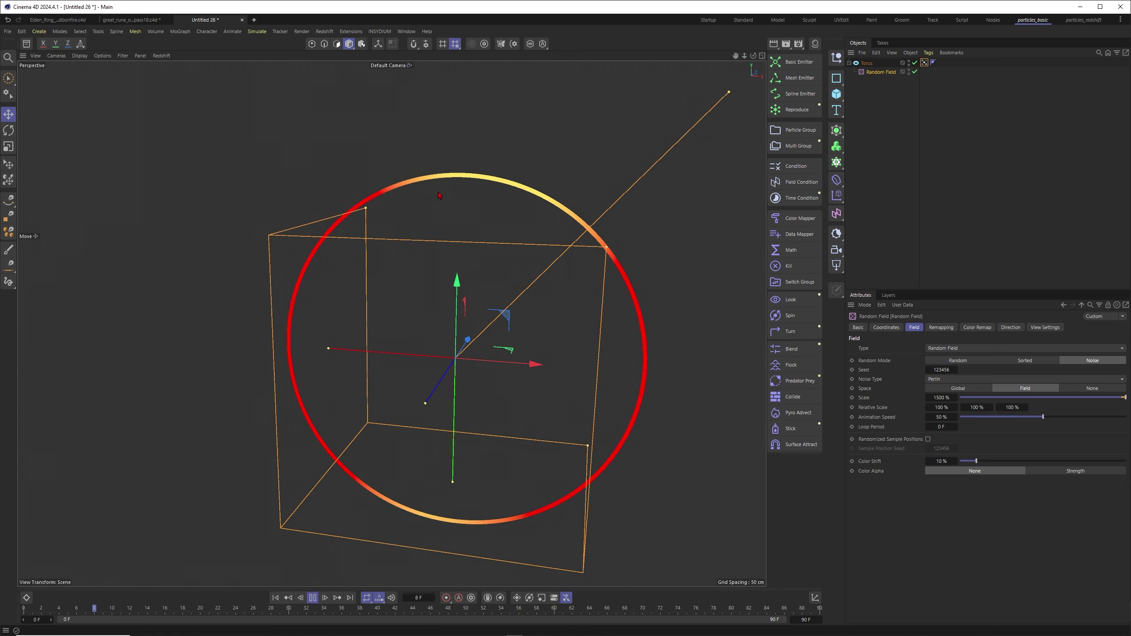
Add a Mesh Emitter that uses the torus as its emission geometry
{"action": "left_click", "coordinate": [797, 78]}
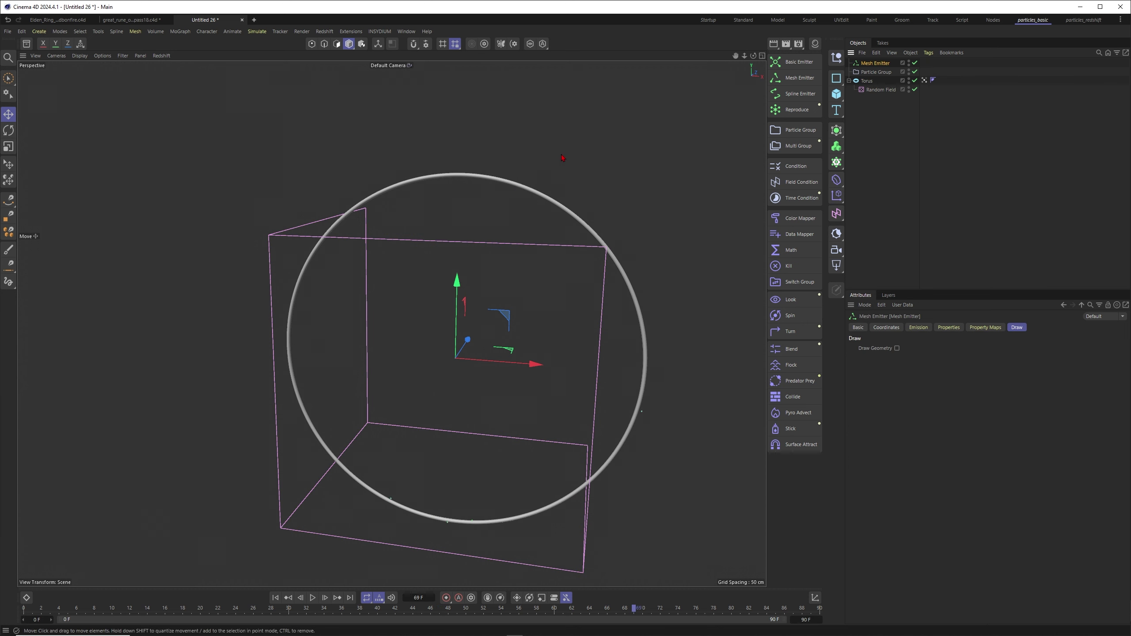
{"action": "left_click", "coordinate": [918, 327]}
{"action": "left_click_drag", "start_coordinate": [866, 81], "coordinate": [881, 95]}
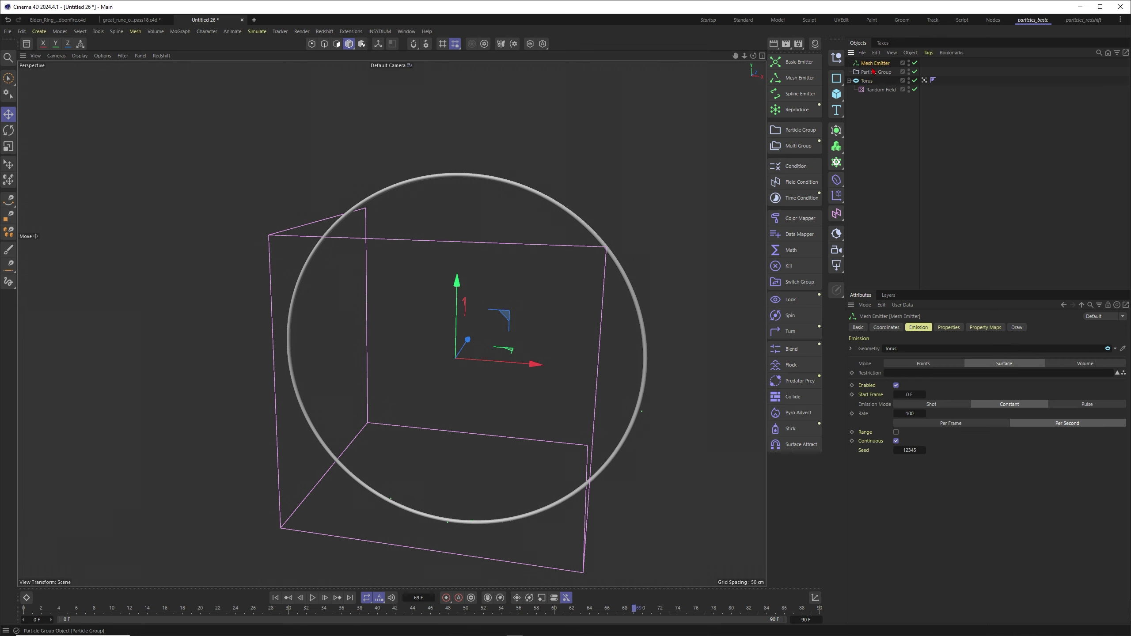
Set the Mesh Emitter's rate to 1000 particles per frame and play the simulation from the start
{"action": "left_click", "coordinate": [960, 427]}
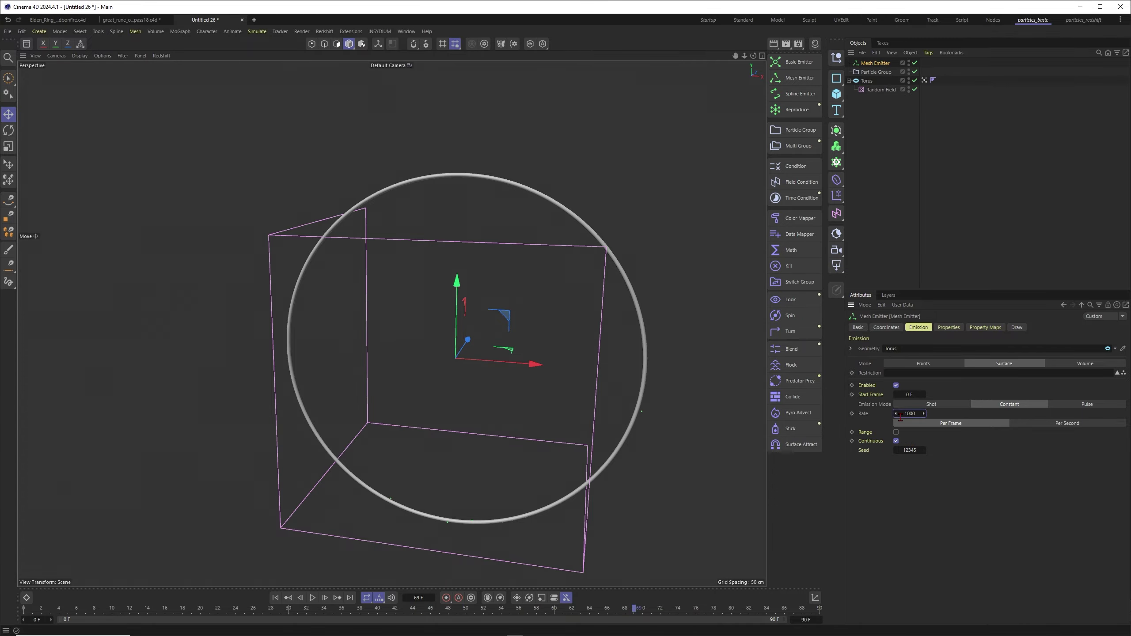
{"action": "left_click", "coordinate": [275, 598]}
{"action": "left_click", "coordinate": [312, 597]}
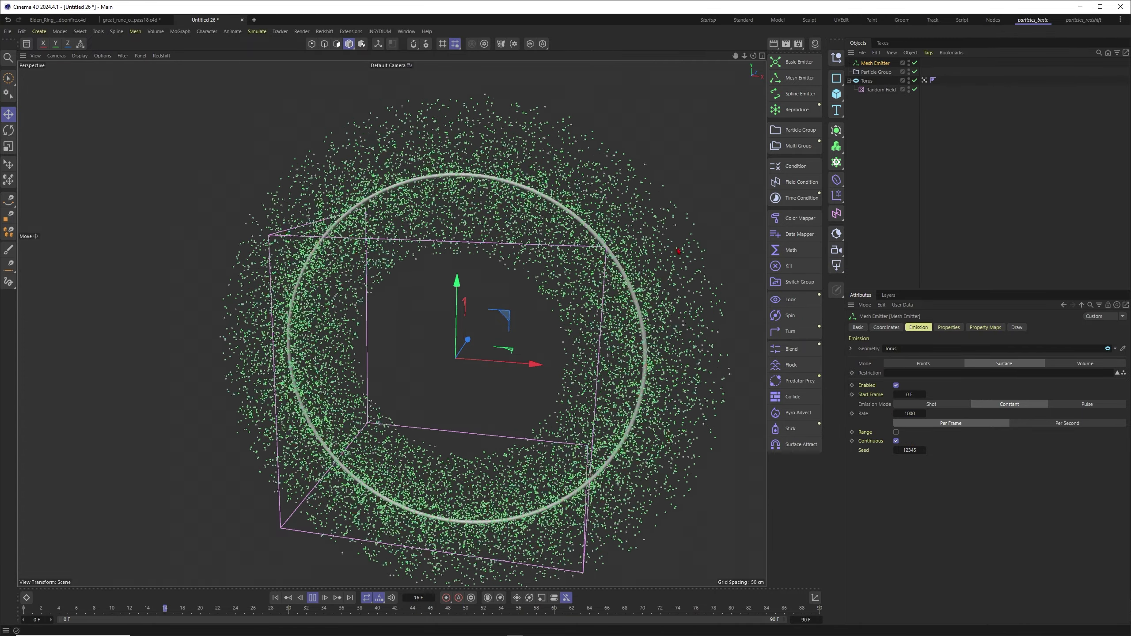
Set the Mesh Emitter's particle speed to 2 cm and stop the playback after checking the emission
{"action": "left_click", "coordinate": [948, 327]}
{"action": "left_click", "coordinate": [928, 425]}
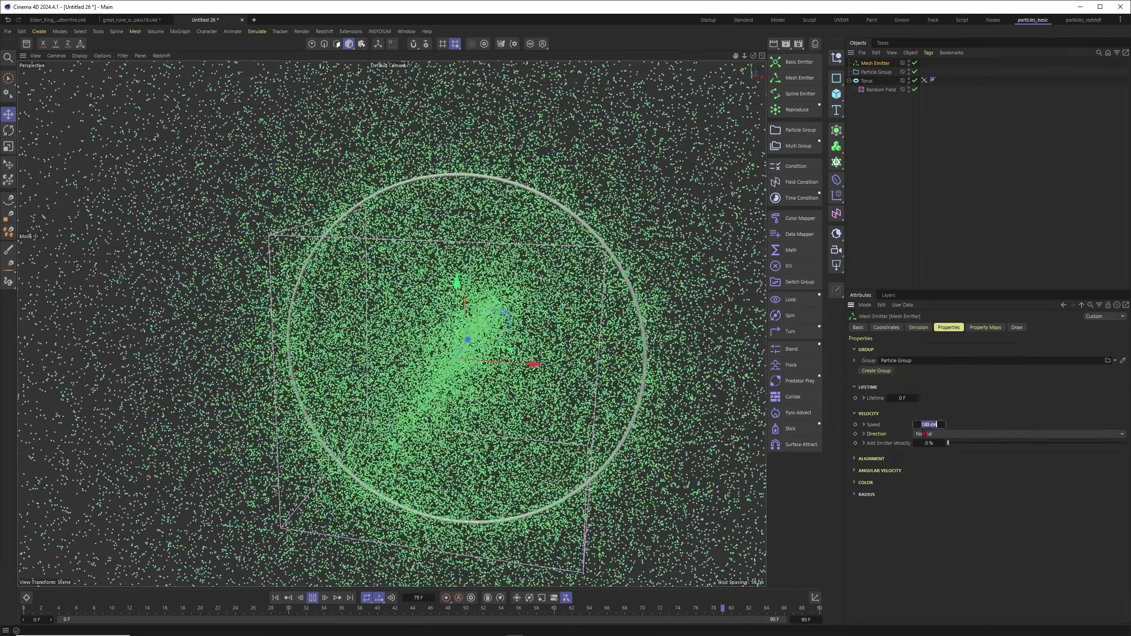
{"action": "type", "text": "2"}
{"action": "key", "text": "Return"}
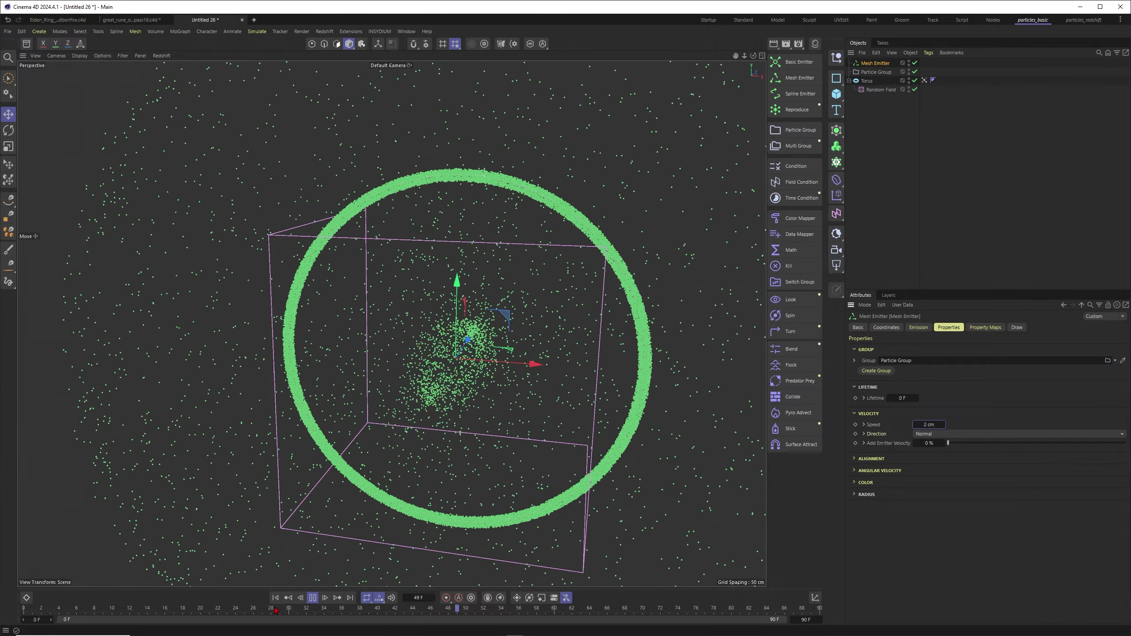
{"action": "left_click", "coordinate": [312, 600]}
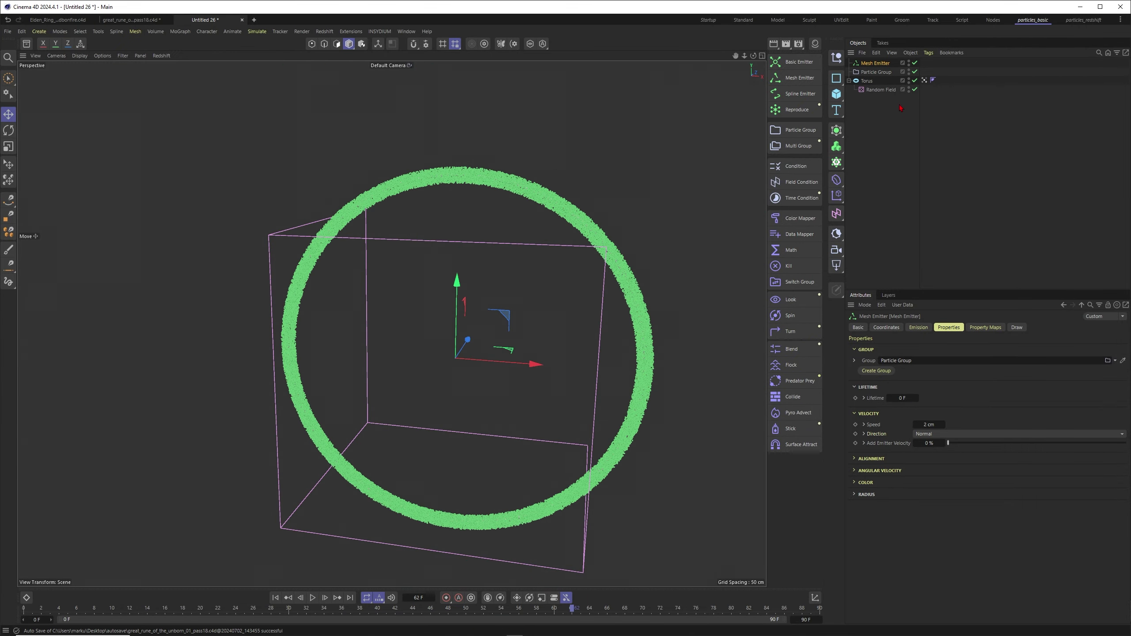
Add a Polygon Selection tag to the torus, driven by fields, with the Vertex Map as its field
{"action": "left_click", "coordinate": [924, 82]}
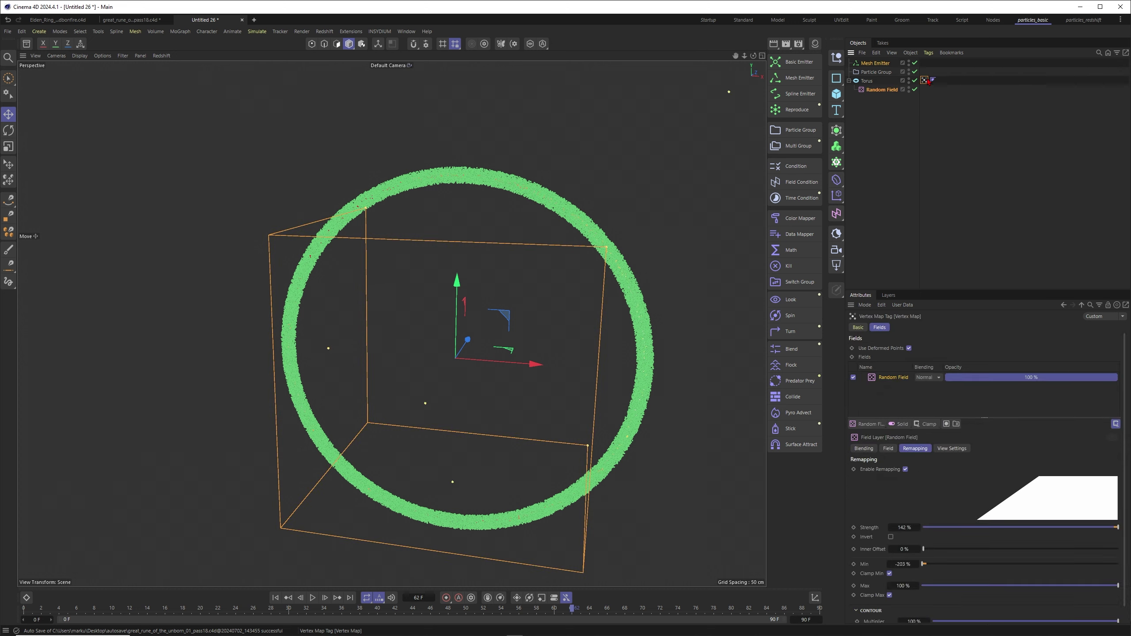
{"action": "left_click", "coordinate": [933, 179]}
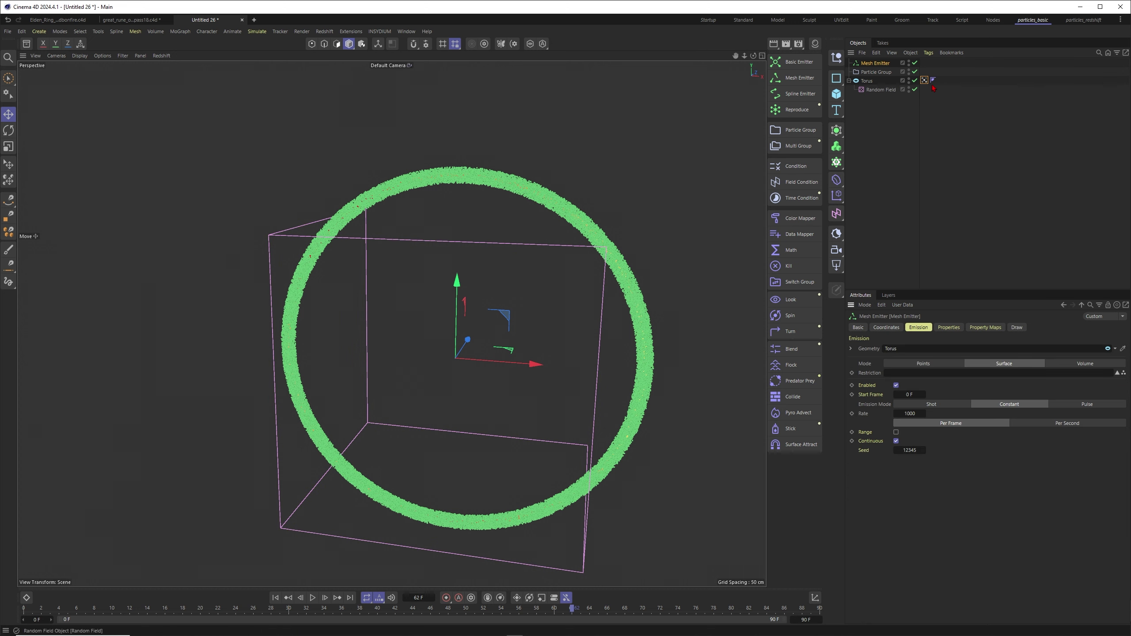
{"action": "left_click", "coordinate": [868, 82]}
{"action": "right_click", "coordinate": [867, 82]}
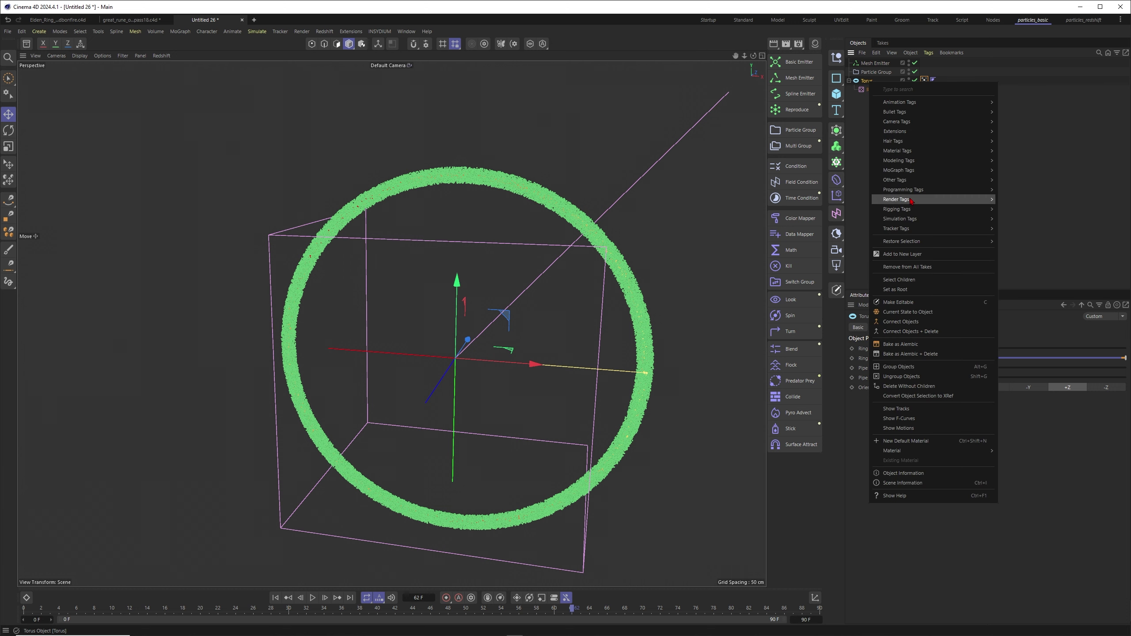
{"action": "mouse_move", "coordinate": [905, 180]}
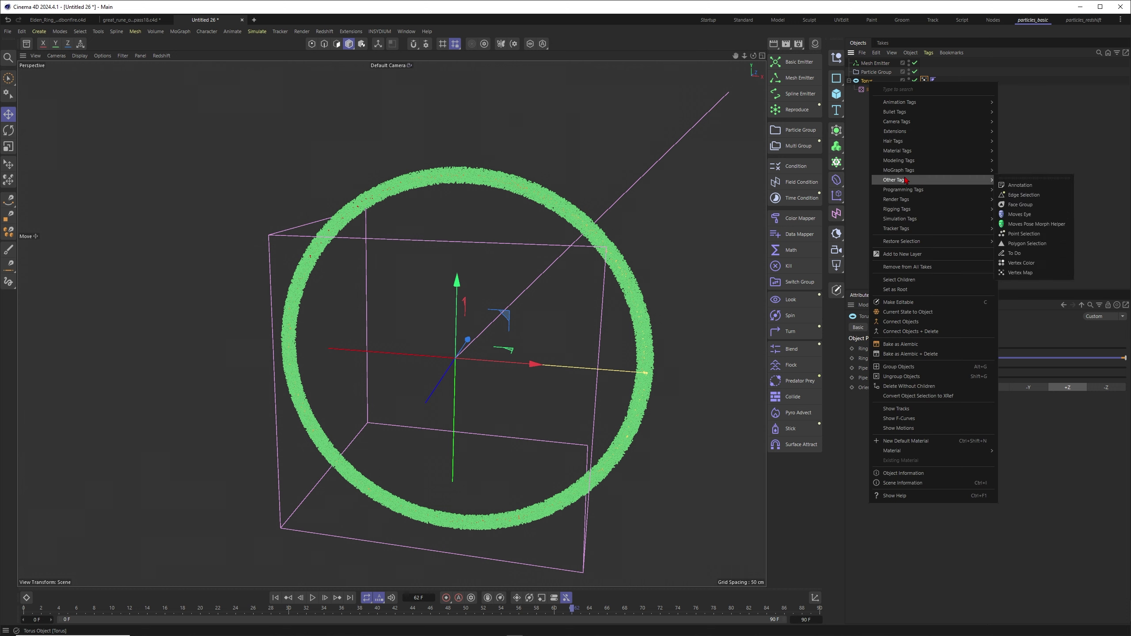
{"action": "left_click", "coordinate": [1027, 243]}
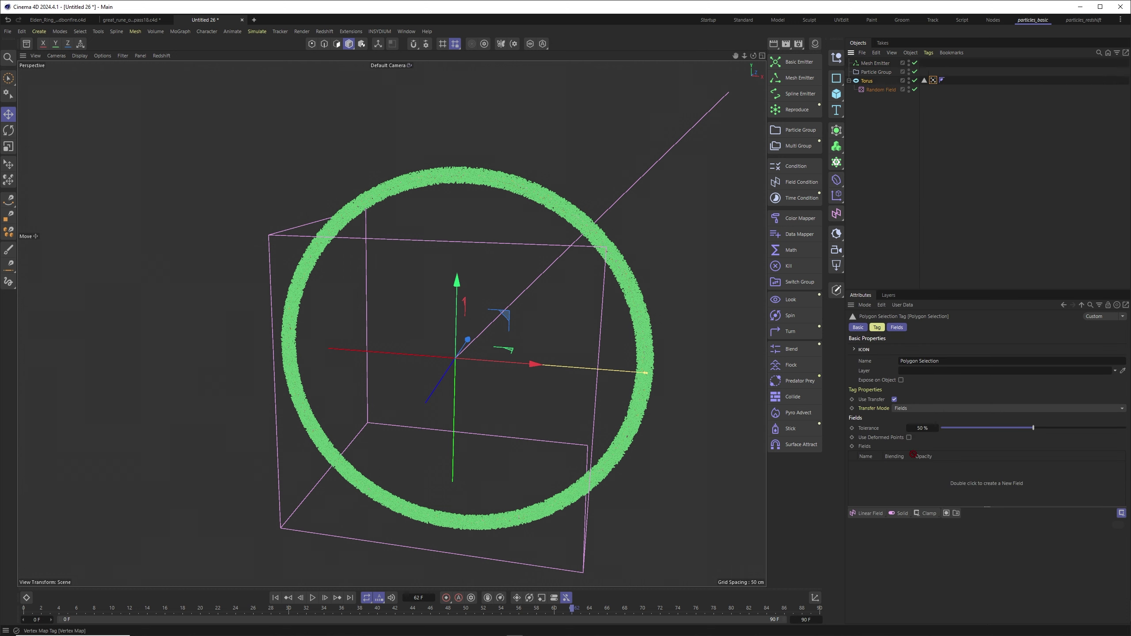
{"action": "left_click_drag", "start_coordinate": [872, 473], "coordinate": [875, 473]}
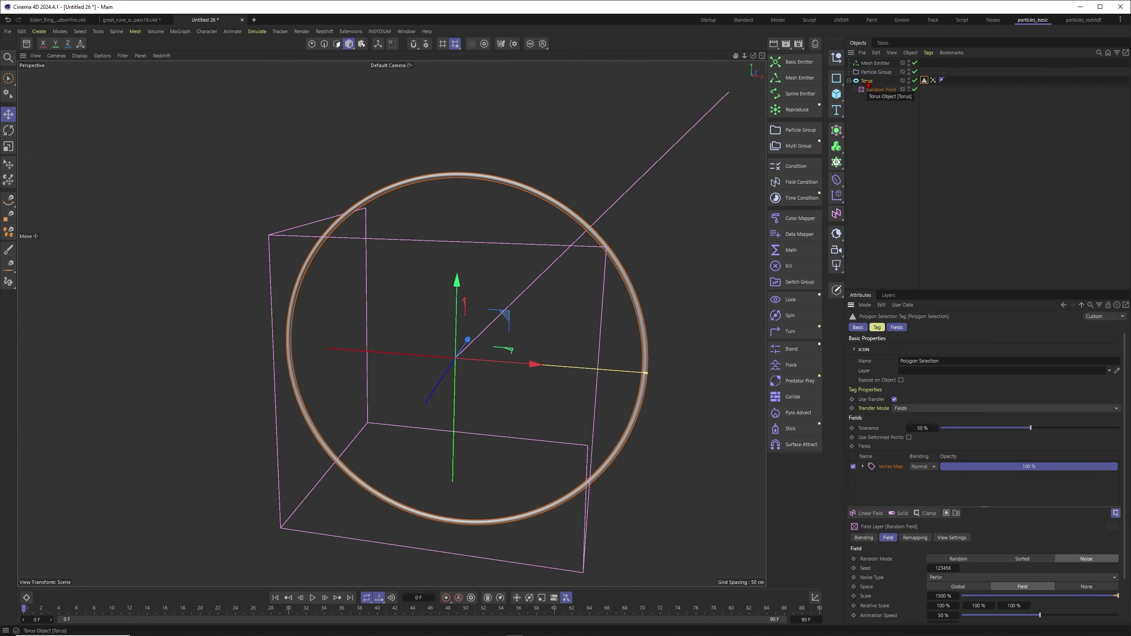
Restrict the Mesh Emitter's surface emission to the torus's Polygon Selection and play the simulation
{"action": "left_click", "coordinate": [877, 65]}
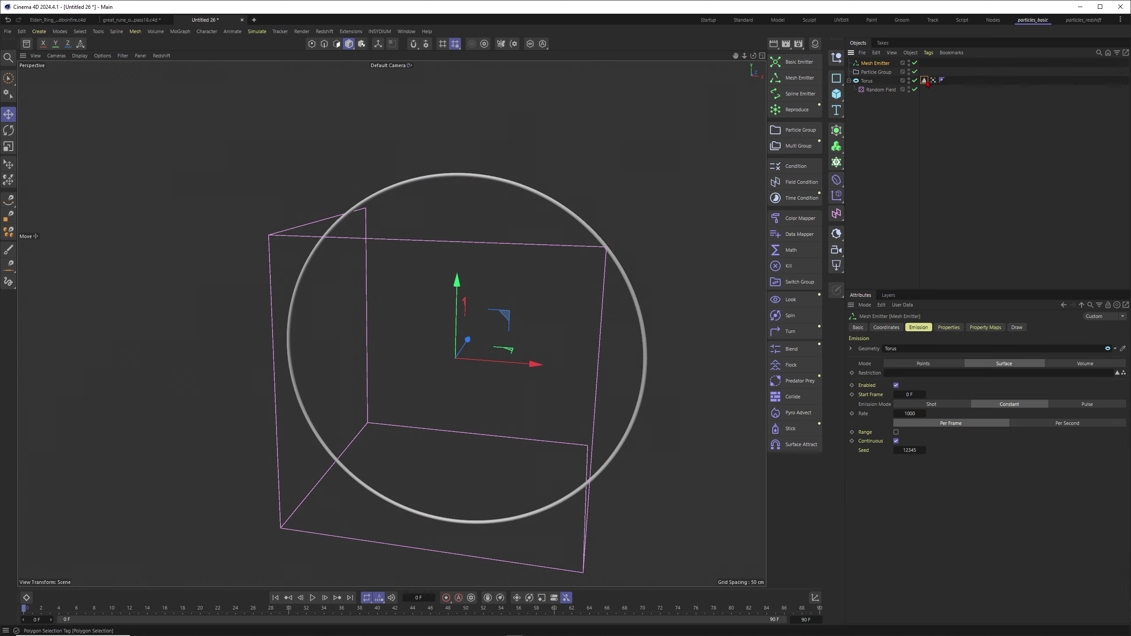
{"action": "left_click_drag", "start_coordinate": [910, 378], "coordinate": [908, 373]}
{"action": "left_click", "coordinate": [313, 597]}
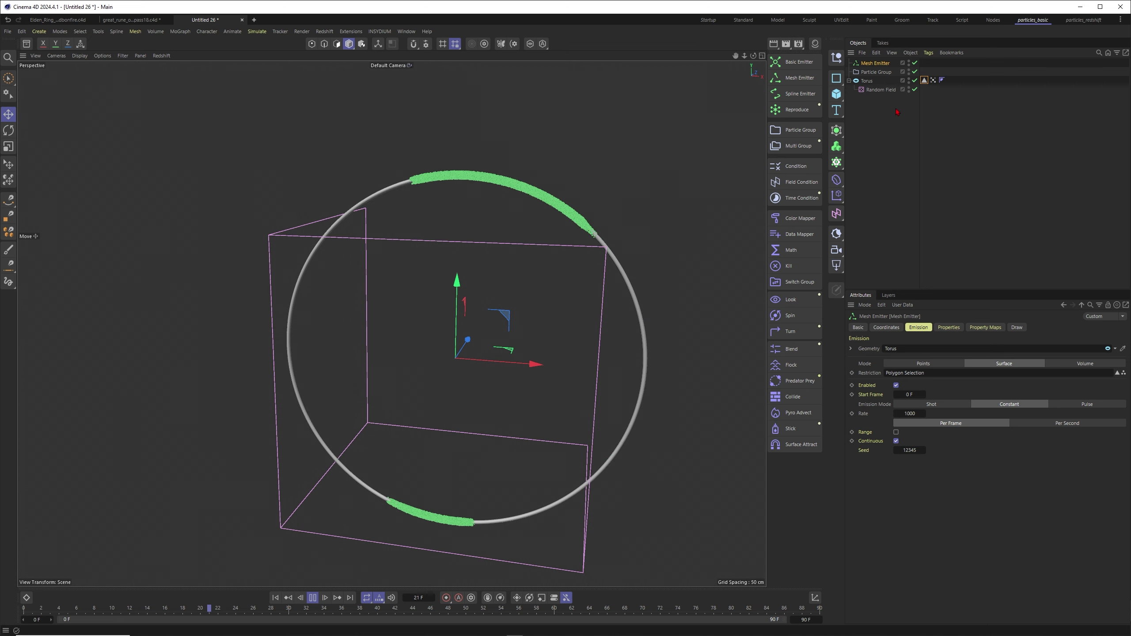
Hide the torus in the viewport and render, then stop the simulation playback
{"action": "left_click", "coordinate": [882, 131]}
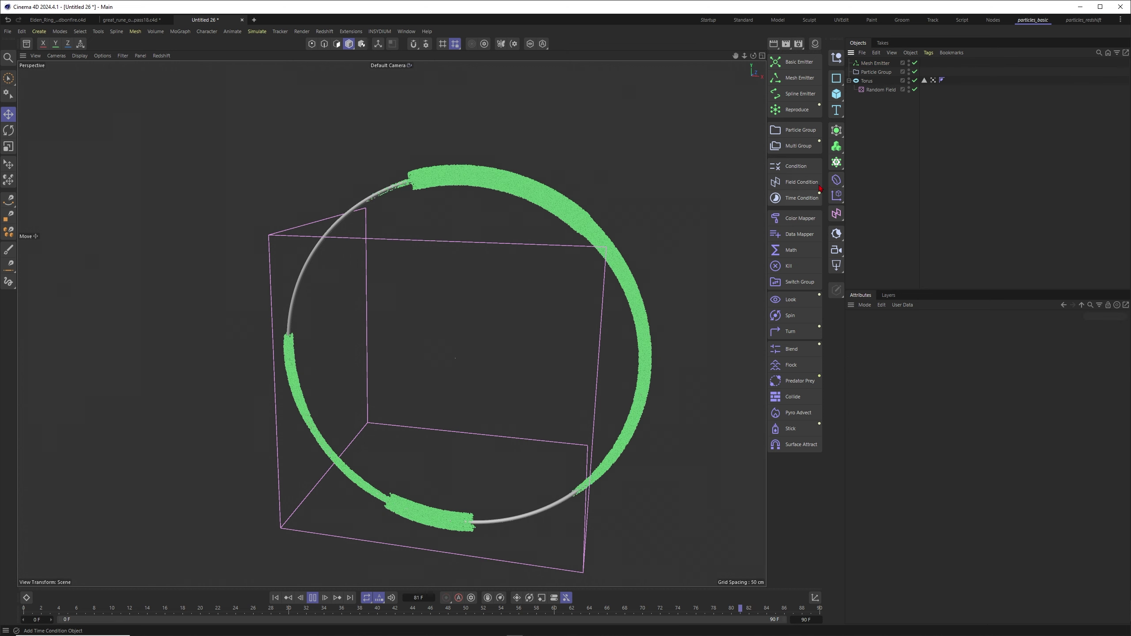
{"action": "left_click", "coordinate": [908, 79], "text": "alt"}
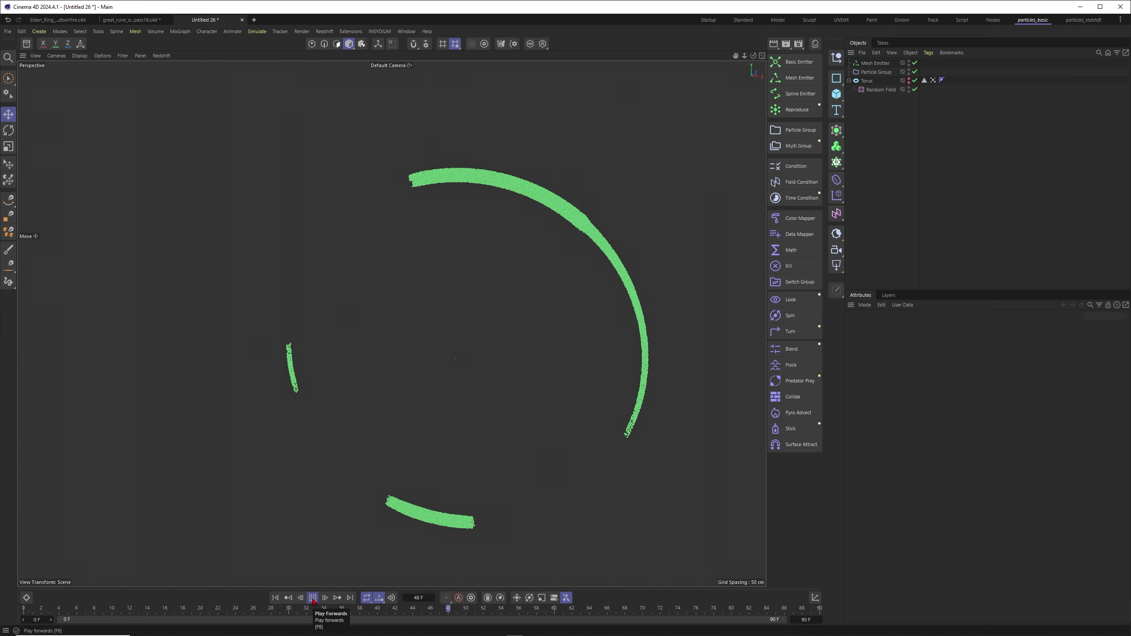
{"action": "left_click", "coordinate": [314, 599]}
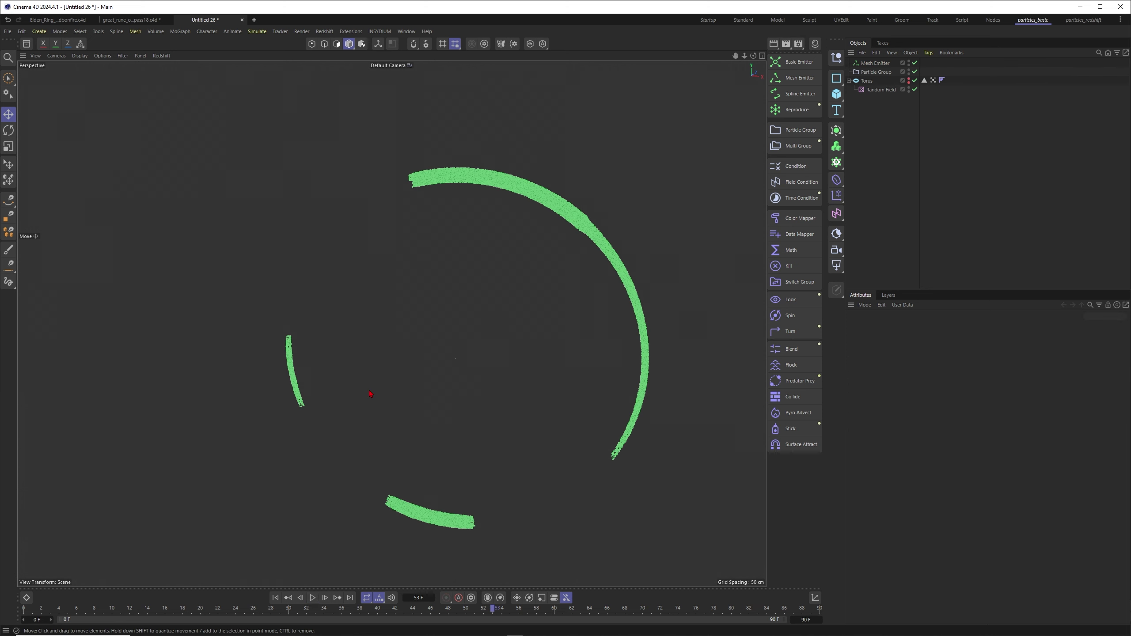
Switch to the great_rune_of_the_unborn_01_pass18.c4d project and play its particle animation
{"action": "left_click", "coordinate": [132, 19]}
{"action": "left_click", "coordinate": [313, 598]}
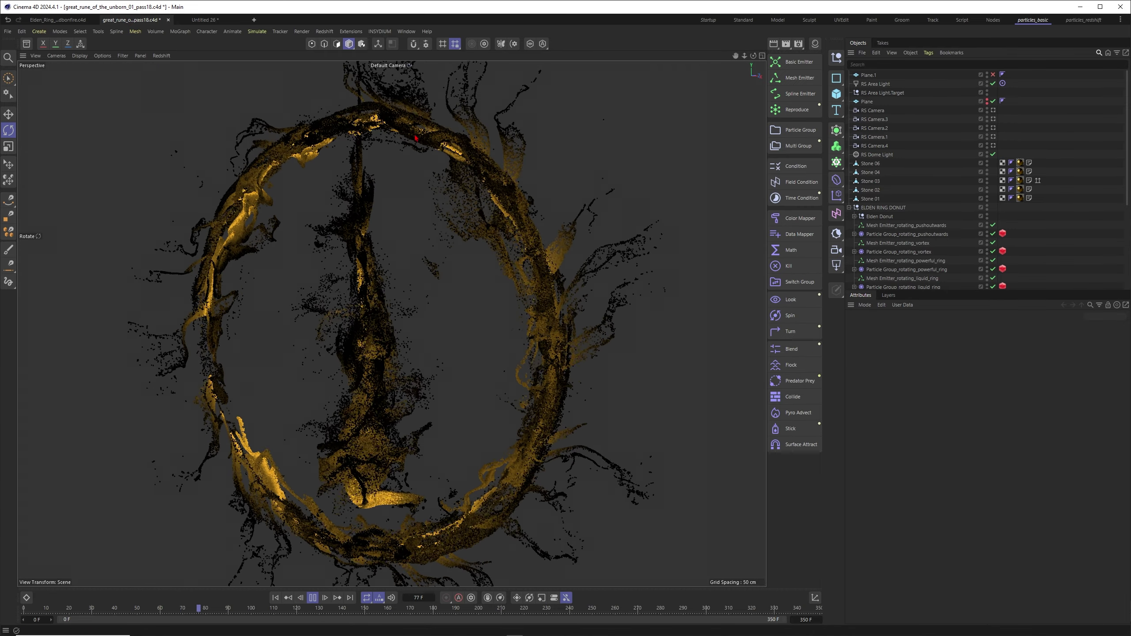
Examine the modifiers inside Particle Group_rotating_pushoutwards and the emission settings of Mesh Emitter_rotating_pushoutwards
{"action": "left_click", "coordinate": [854, 234]}
{"action": "scroll", "coordinate": [896, 178], "scroll_direction": "down", "scroll_amount": 3}
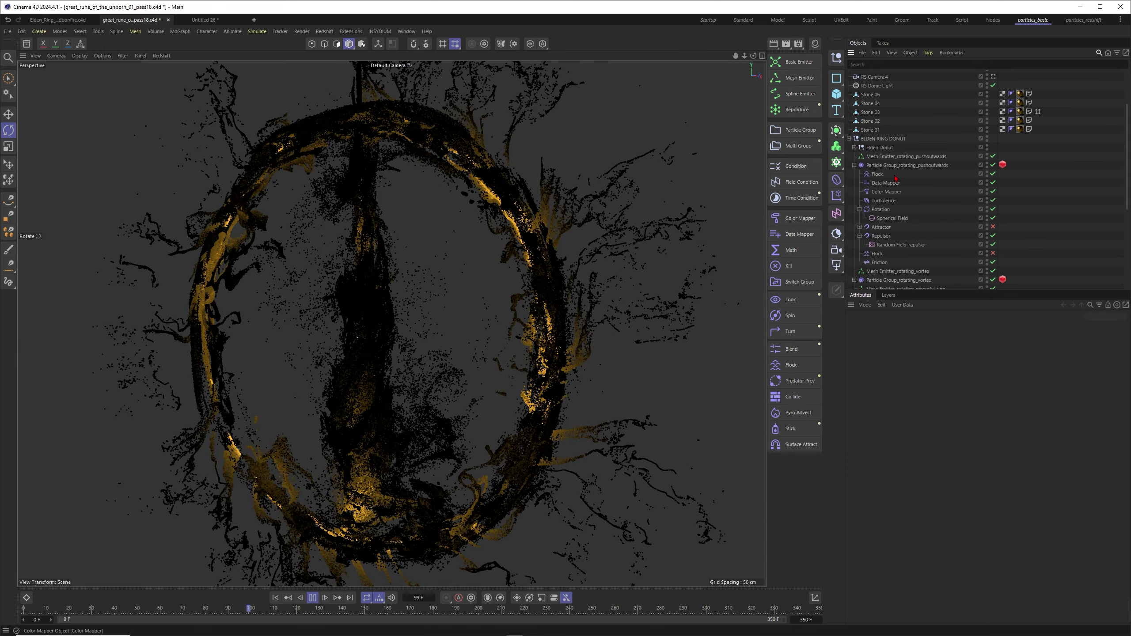
{"action": "left_click", "coordinate": [854, 165]}
{"action": "left_click", "coordinate": [906, 156]}
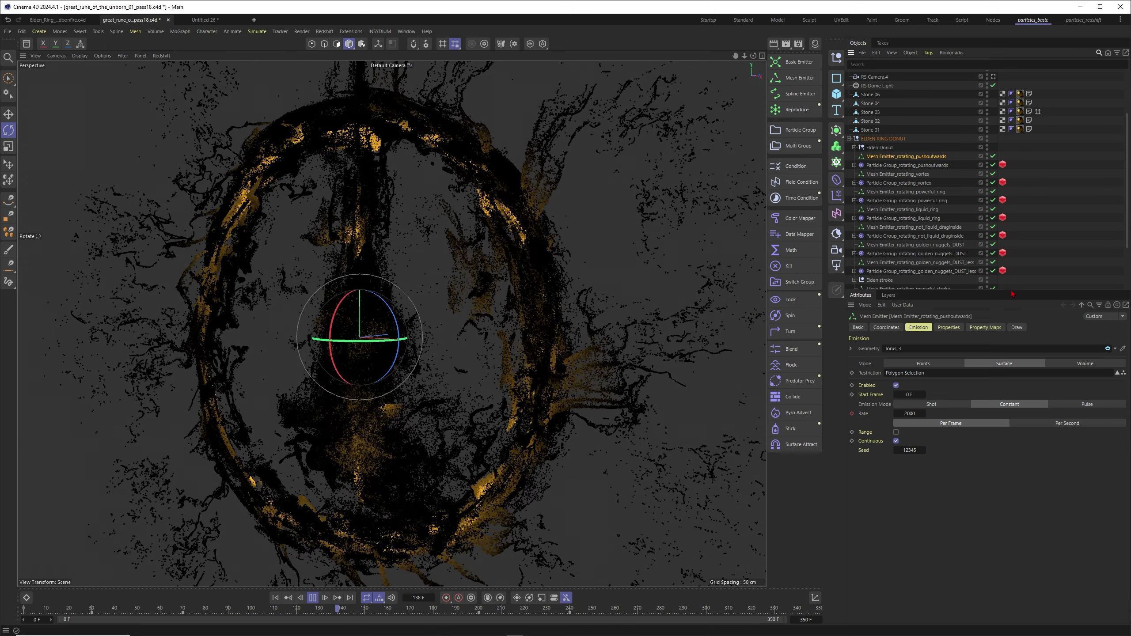
{"action": "left_click_drag", "start_coordinate": [1012, 293], "coordinate": [1012, 378]}
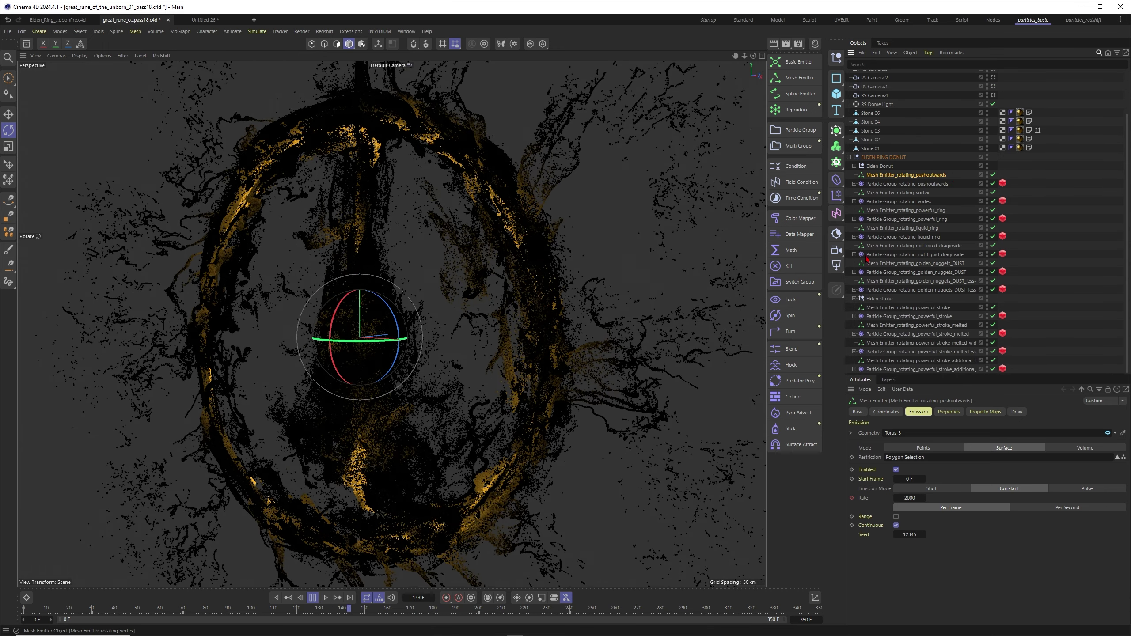
Pause the particle animation and switch to After Effects to view the rendered runes in the horizontal composition
{"action": "left_click", "coordinate": [313, 597]}
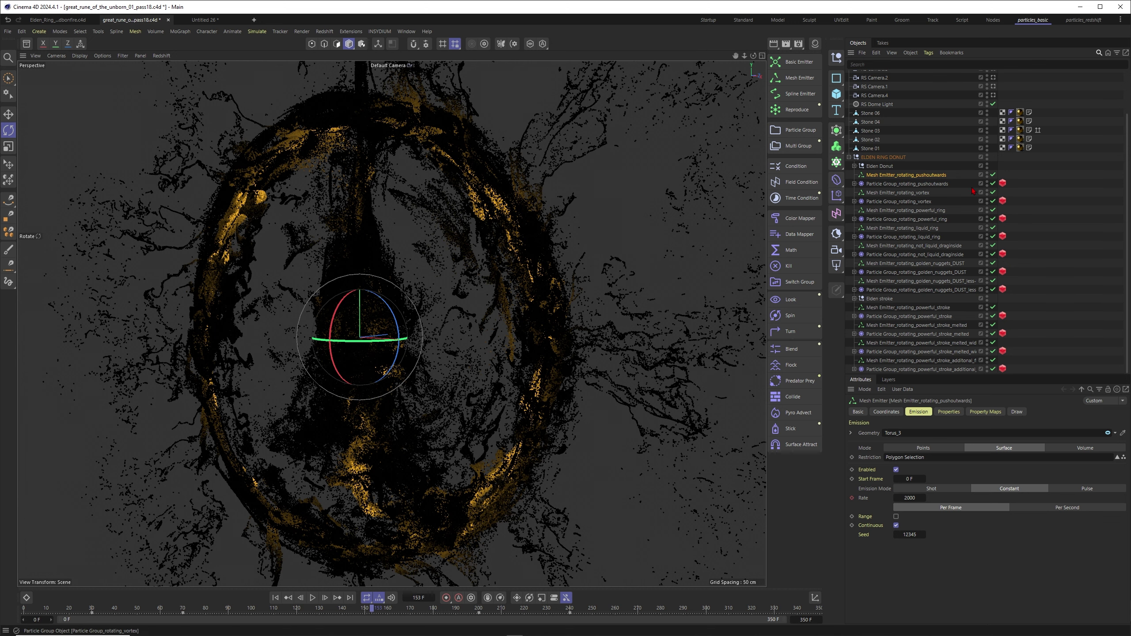
{"action": "mouse_move", "coordinate": [993, 174]}
{"action": "left_mouse_down"}
{"action": "mouse_move", "coordinate": [993, 254]}
{"action": "mouse_move", "coordinate": [994, 192]}
{"action": "left_mouse_up"}
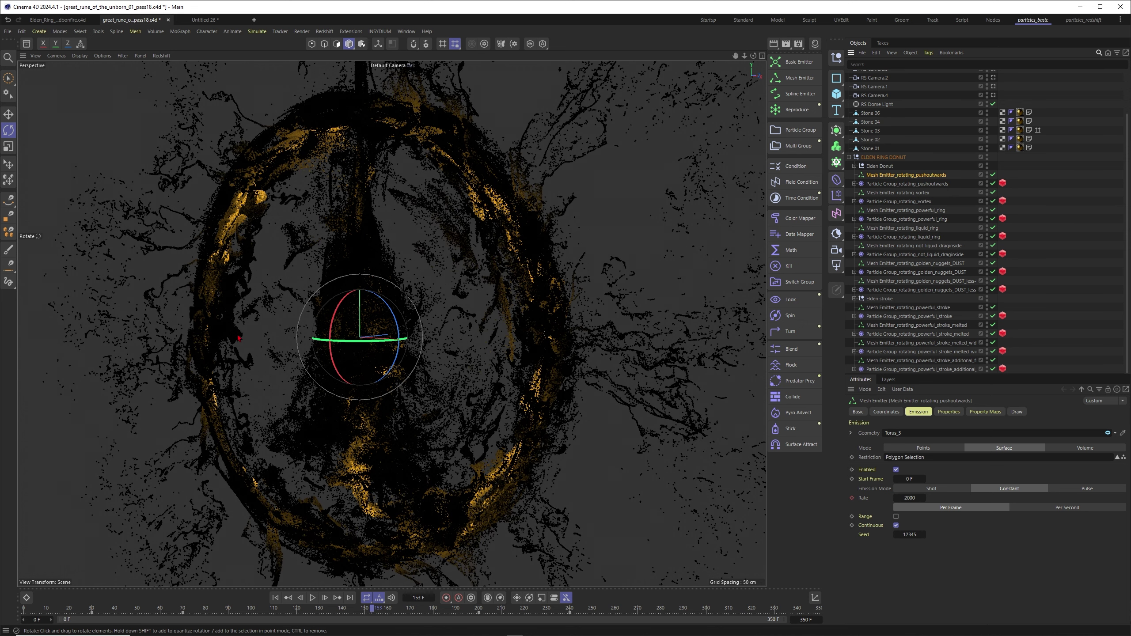
{"action": "mouse_move", "coordinate": [515, 632]}
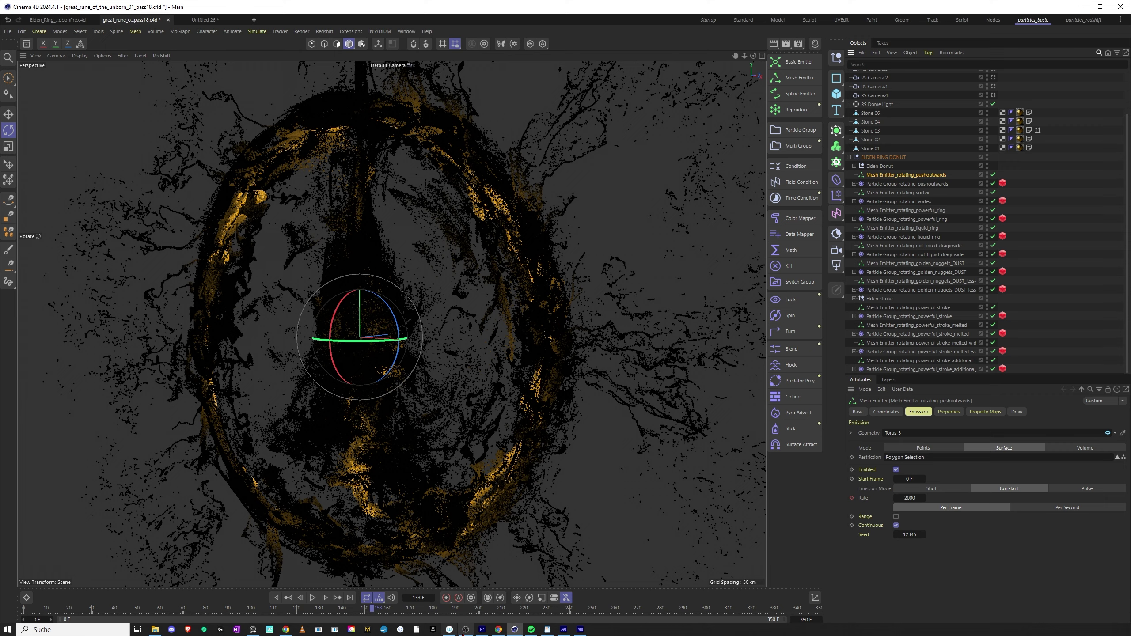
{"action": "left_click", "coordinate": [563, 629]}
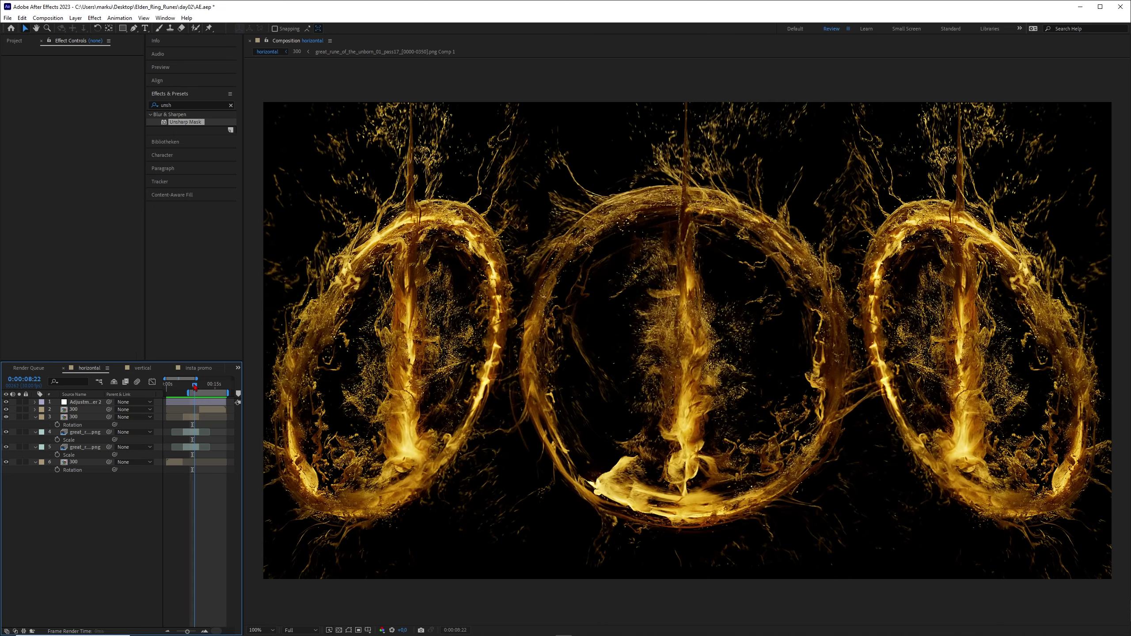